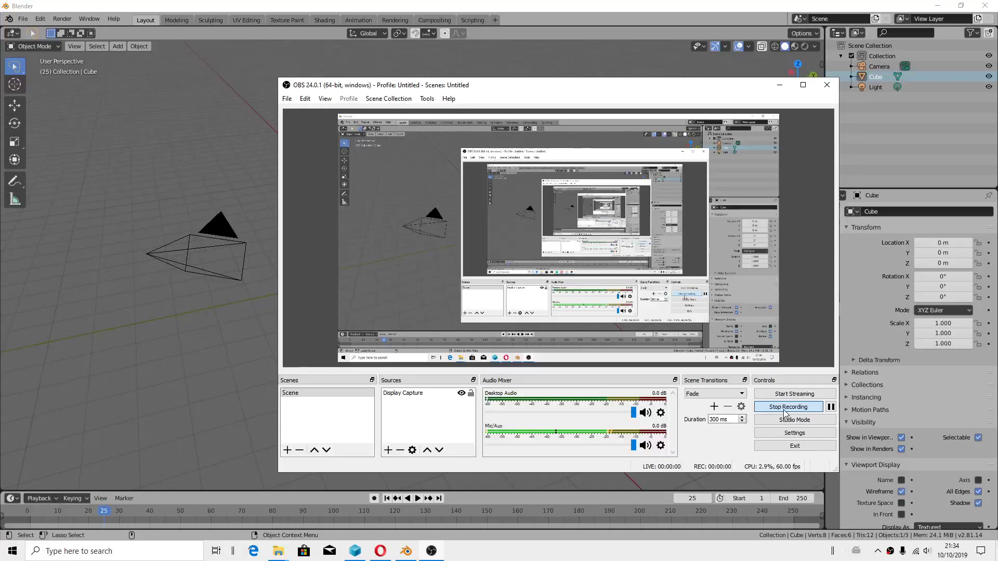
# Minimize the recorder, then zoom in and orbit the view around the default cube.
pyautogui.click(780, 85)
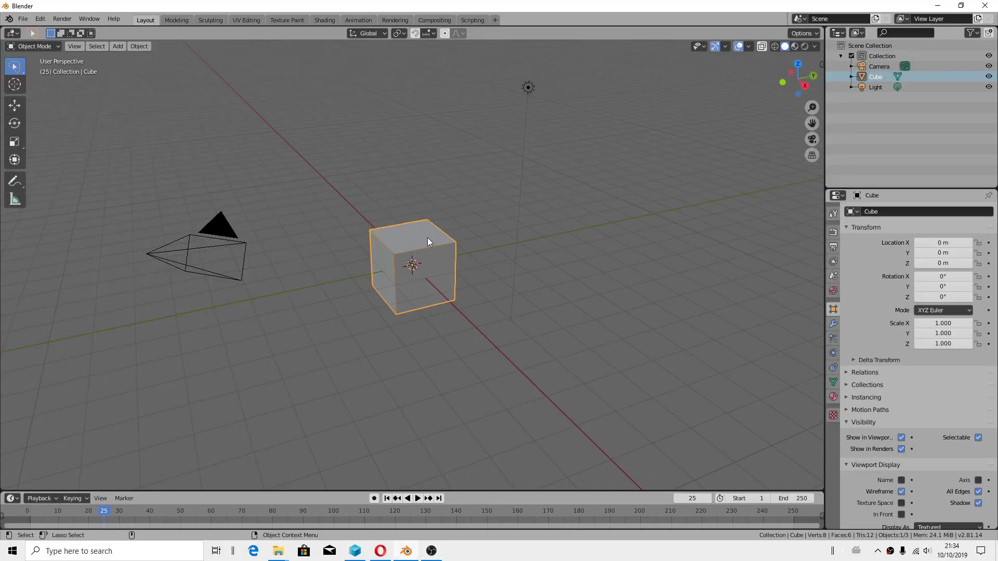
pyautogui.scroll(3, 427, 242)
pyautogui.moveTo(415, 266)
pyautogui.mouseDown(button='middle')
pyautogui.moveTo(462, 291)
pyautogui.moveTo(435, 261)
pyautogui.mouseUp(button='middle')
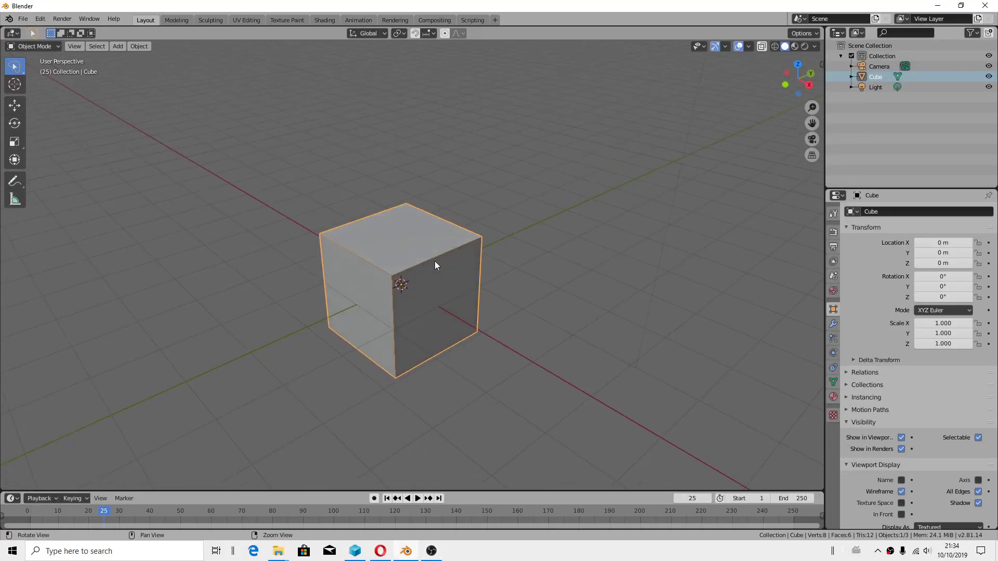
# Show the splash screen from the Blender menu and dismiss it, twice.
pyautogui.click(9, 18)
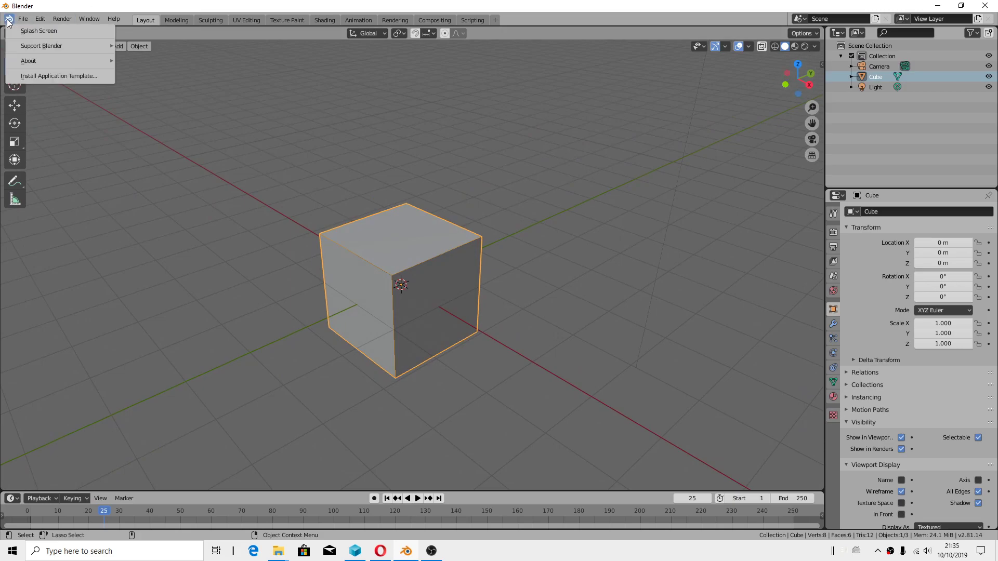
pyautogui.click(31, 30)
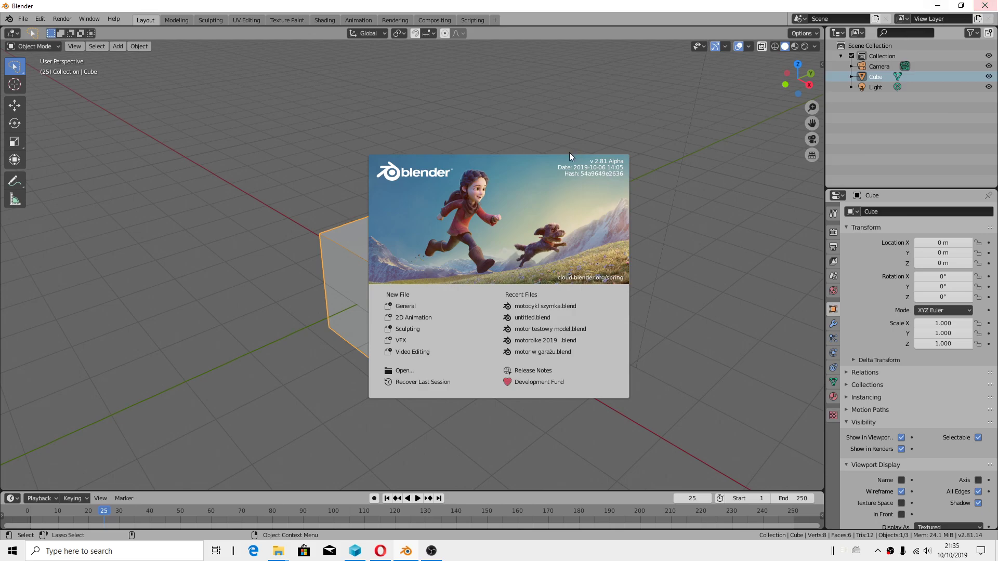
pyautogui.click(350, 144)
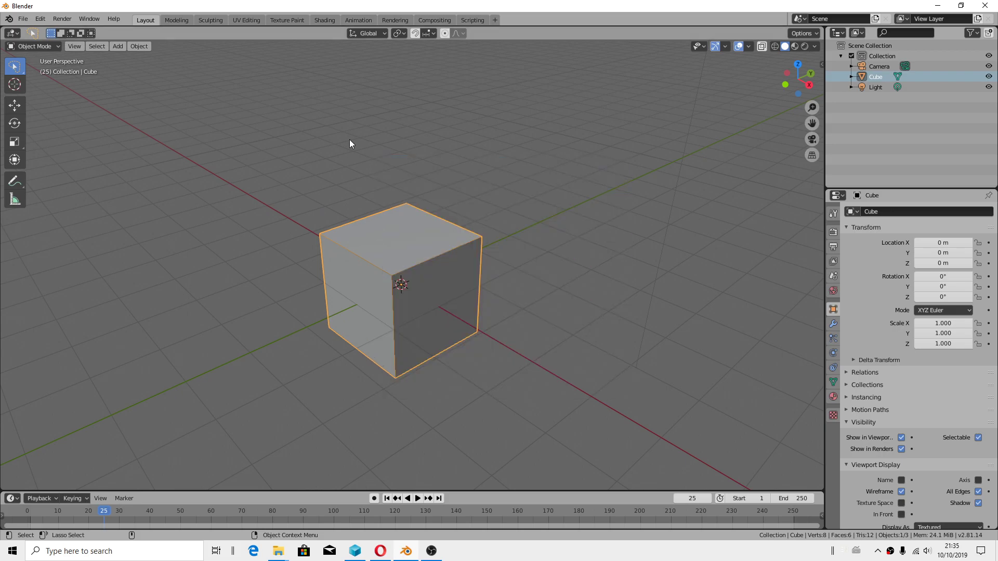
pyautogui.click(9, 19)
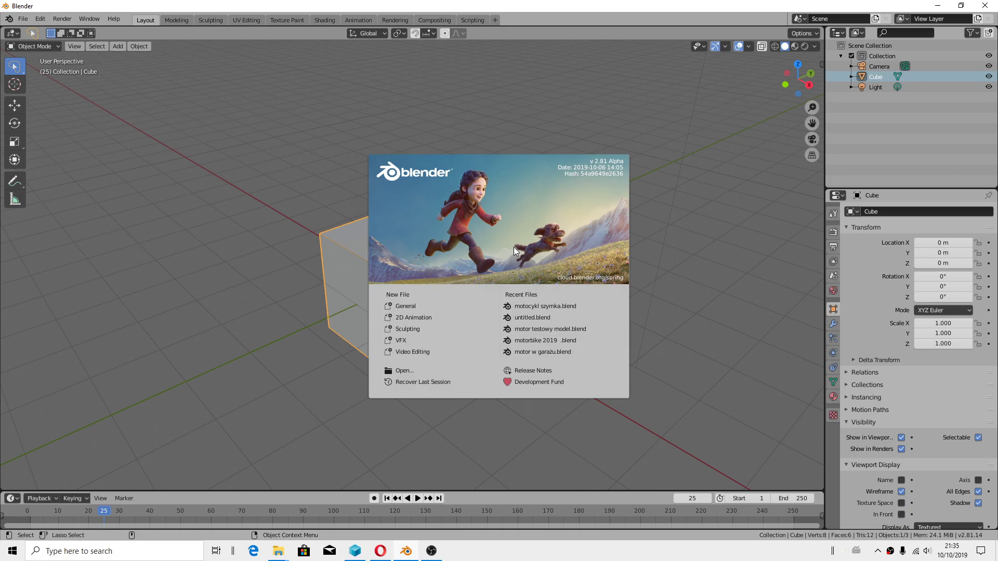
pyautogui.click(269, 92)
# Open Preferences on the Keymap page, reposition the window, and close it.
pyautogui.click(40, 20)
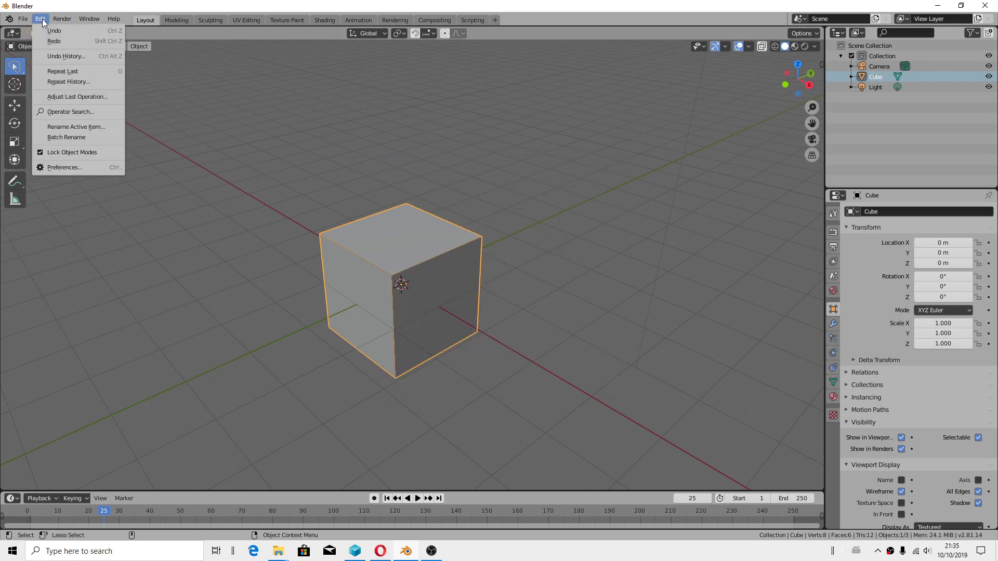
pyautogui.click(62, 168)
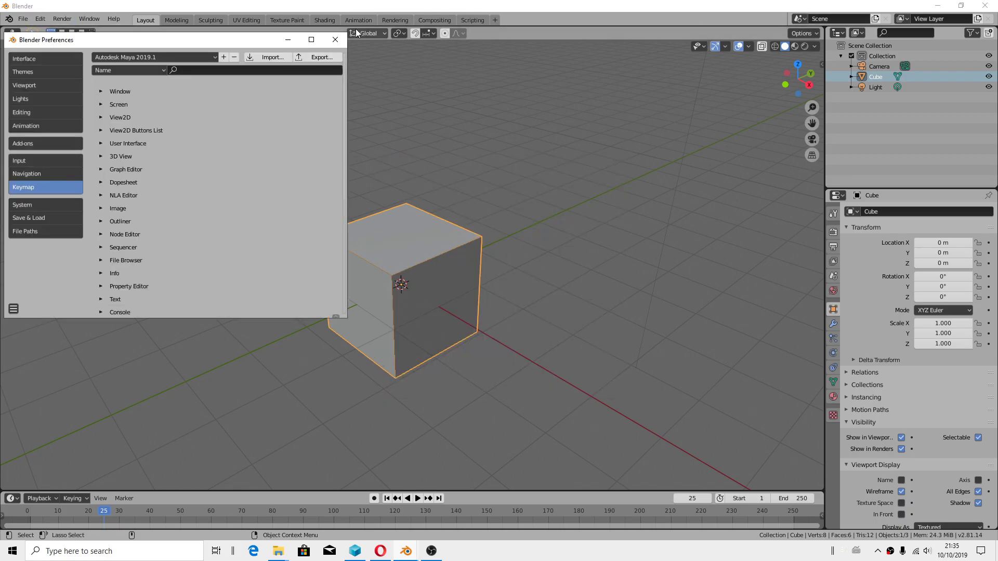
pyautogui.moveTo(260, 40); pyautogui.dragTo(484, 81)
pyautogui.moveTo(412, 83); pyautogui.dragTo(490, 82)
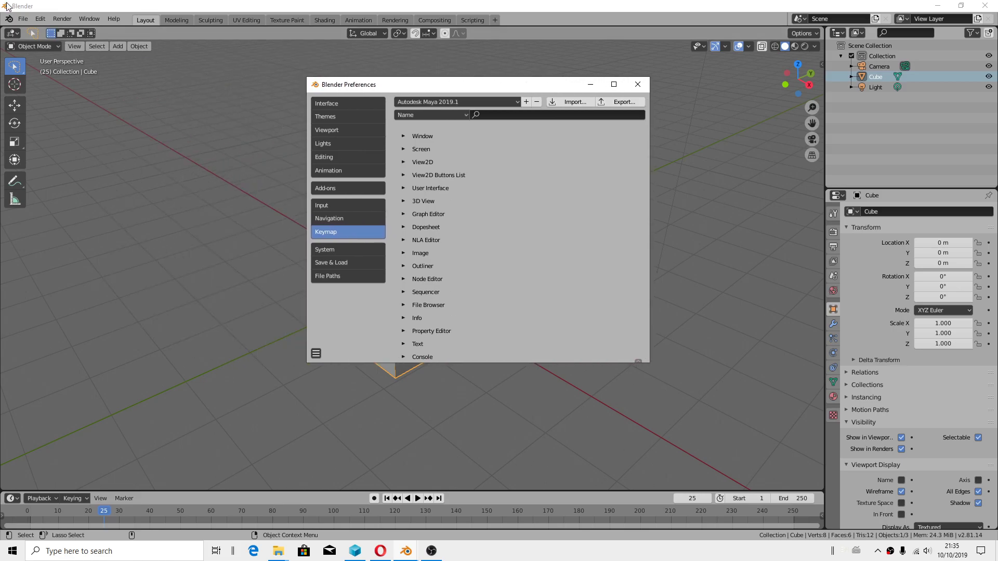
# Show and dismiss the splash screen again, then zoom in on the cube.
pyautogui.click(8, 18)
pyautogui.click(33, 32)
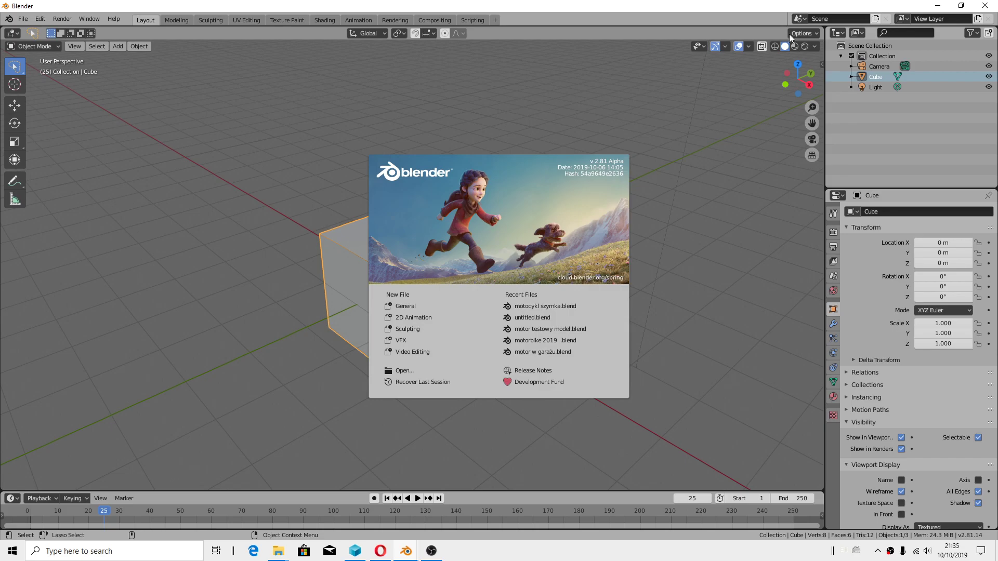
pyautogui.click(262, 220)
pyautogui.scroll(1, 419, 265)
pyautogui.scroll(3, 419, 265)
# Enable the Move tool, put the cube in Edit Mode, and show the Mirror/Auto Merge options.
pyautogui.press('w')
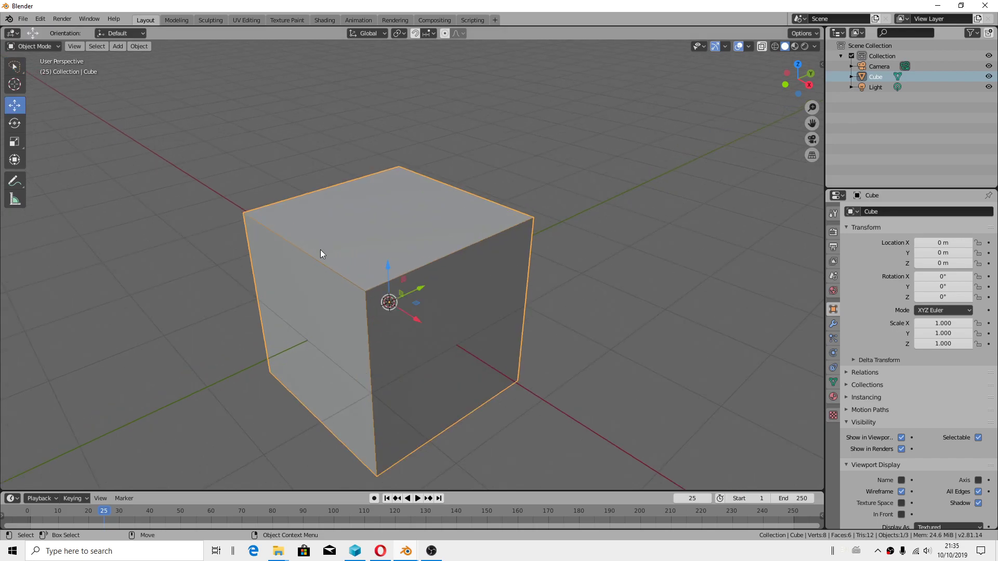
pyautogui.click(49, 46)
pyautogui.click(34, 65)
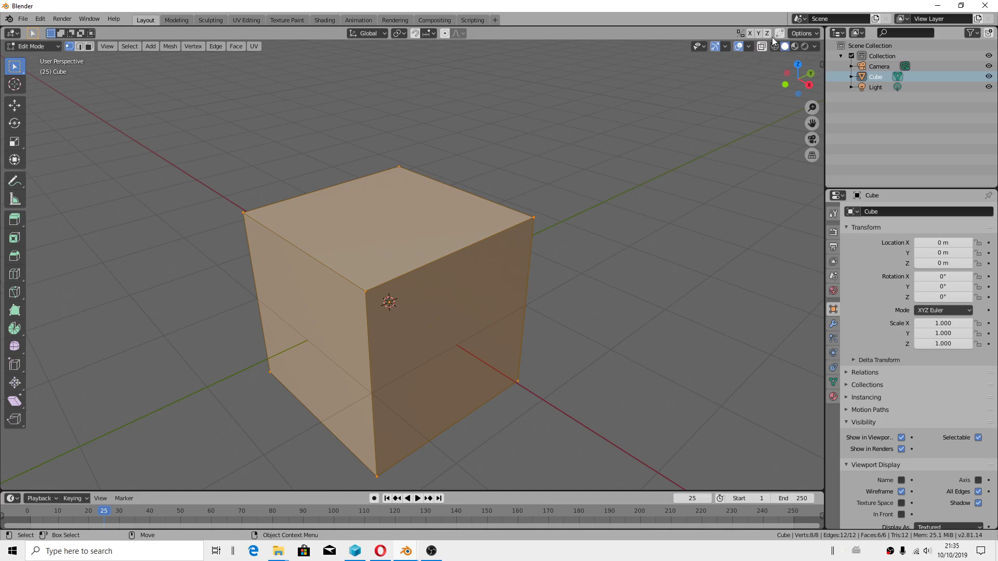
pyautogui.click(809, 36)
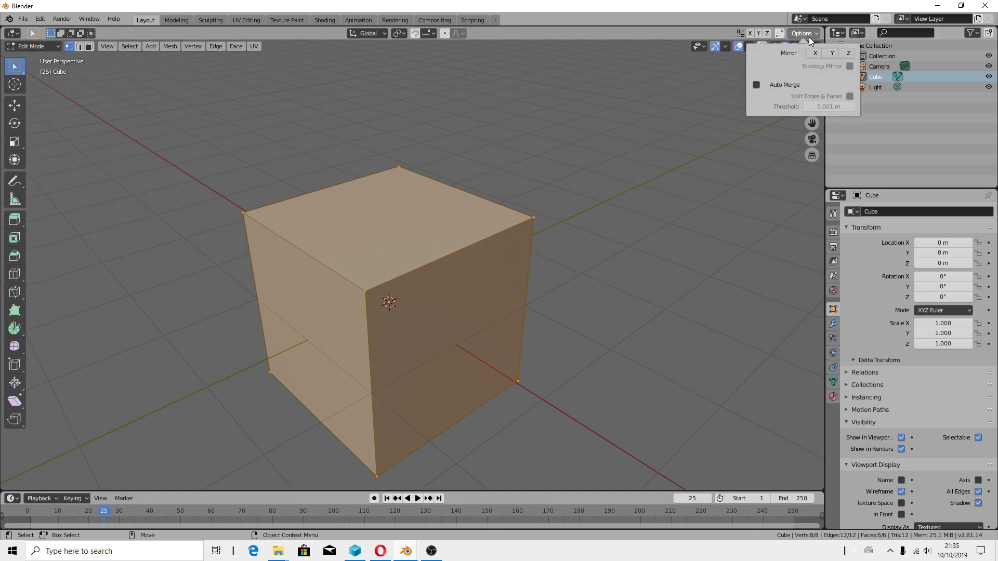
# Review the System preferences page and its save/reset menu, then leave Preferences.
pyautogui.click(40, 18)
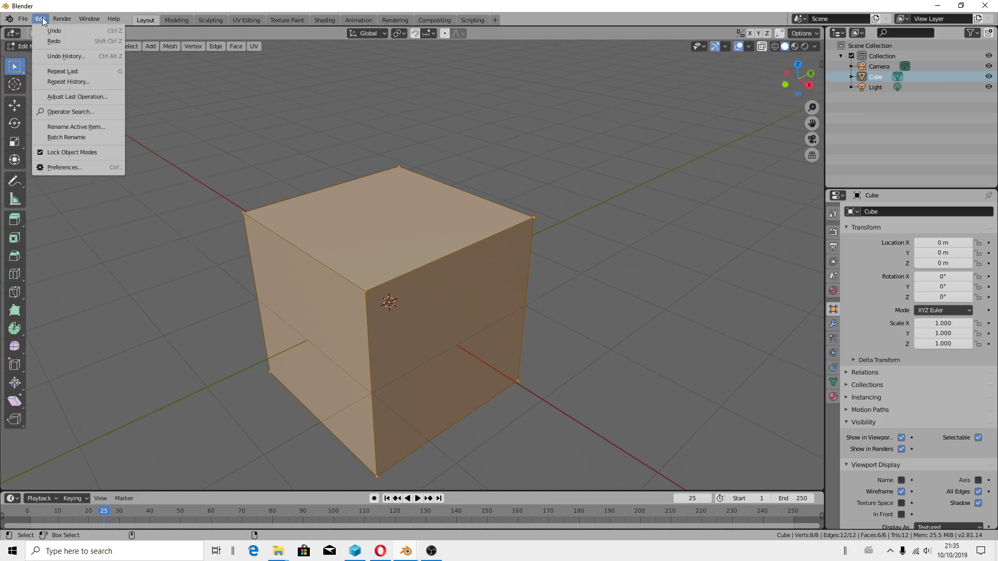
pyautogui.click(61, 167)
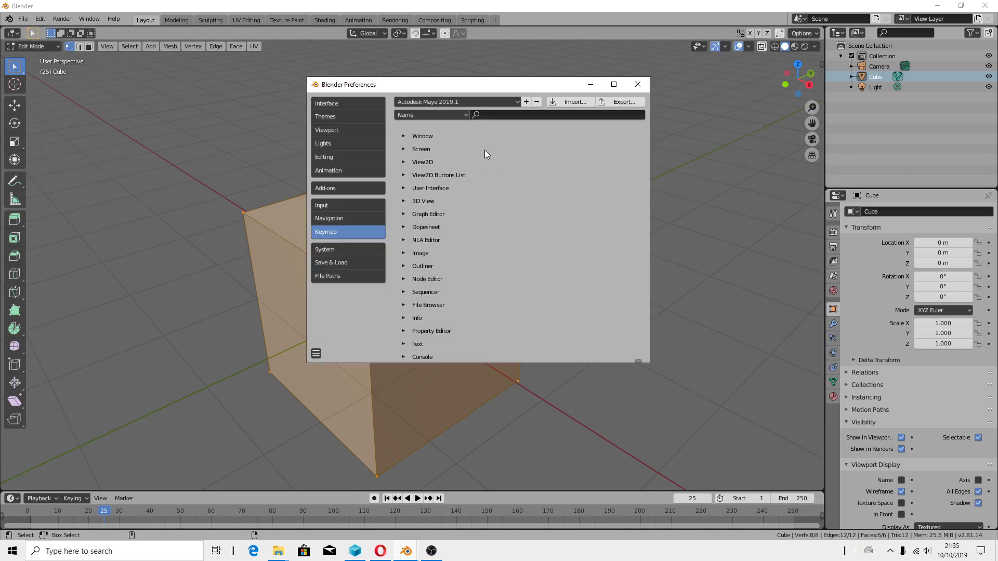
pyautogui.click(342, 250)
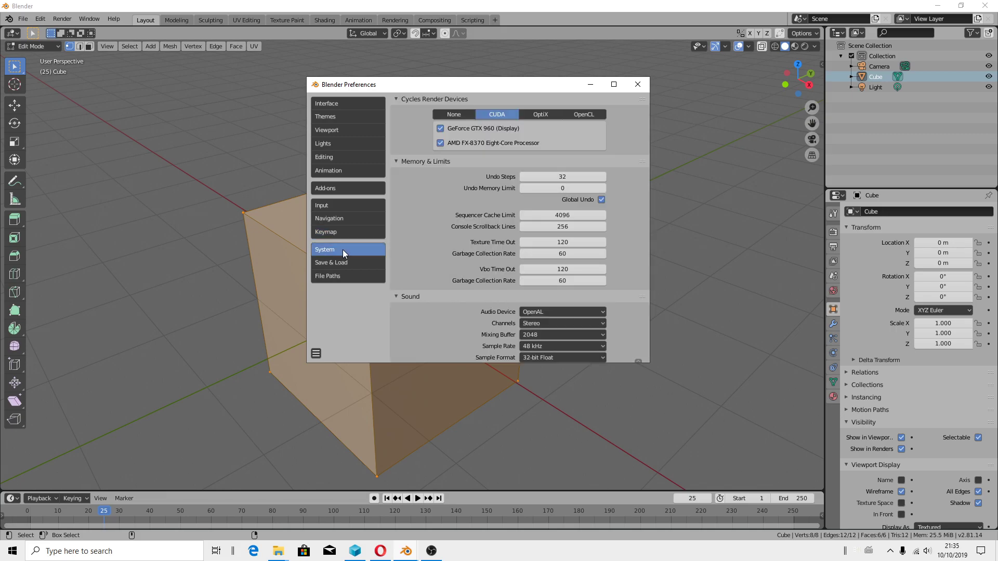
pyautogui.click(316, 354)
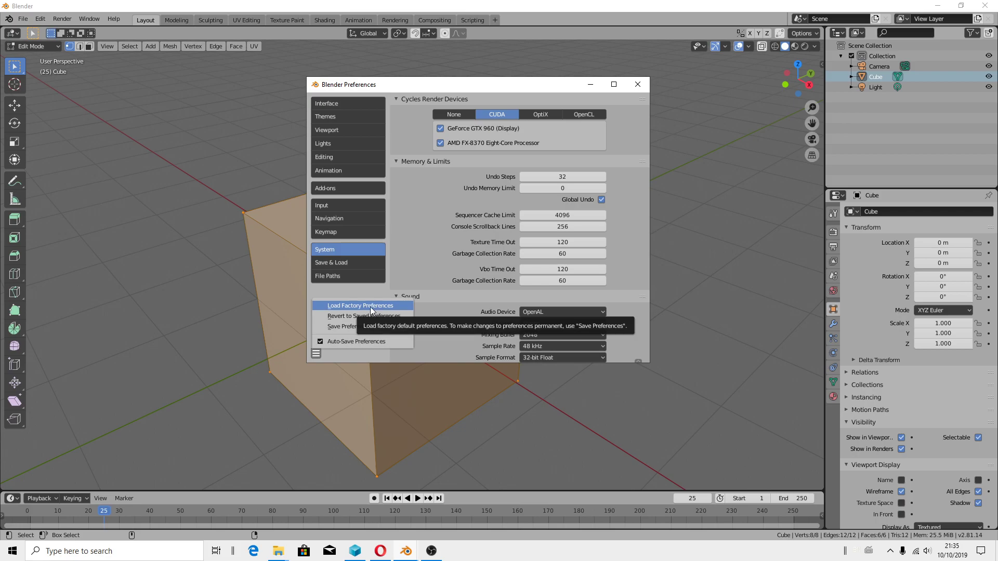
pyautogui.click(38, 19)
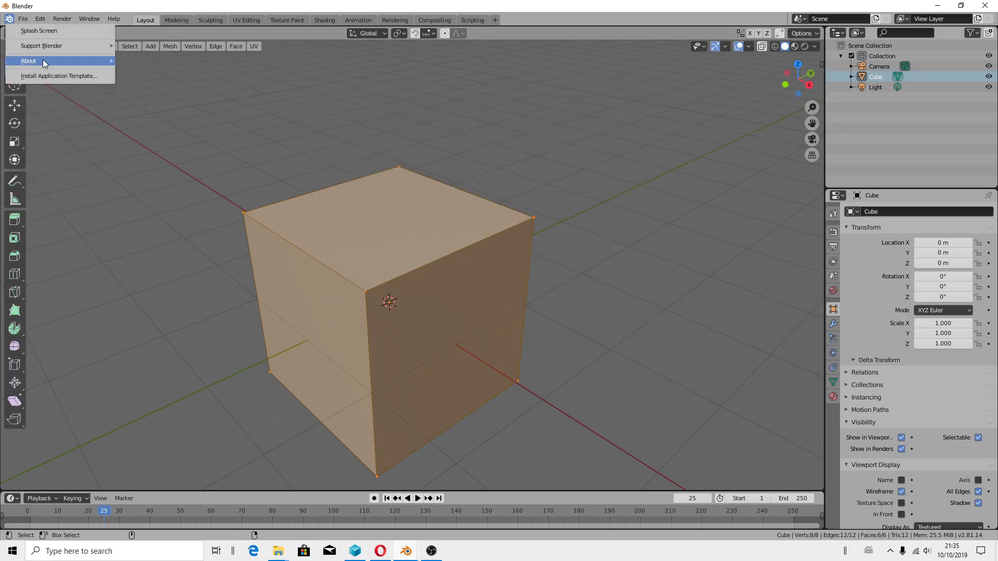
# Load and confirm factory settings via File > Defaults.
pyautogui.click(23, 19)
pyautogui.moveTo(47, 200)
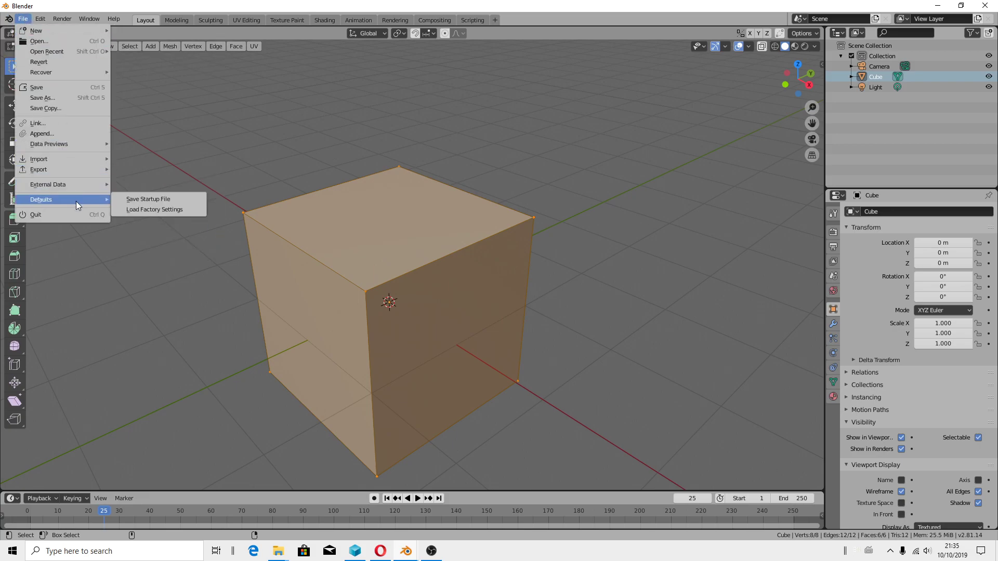
pyautogui.click(155, 209)
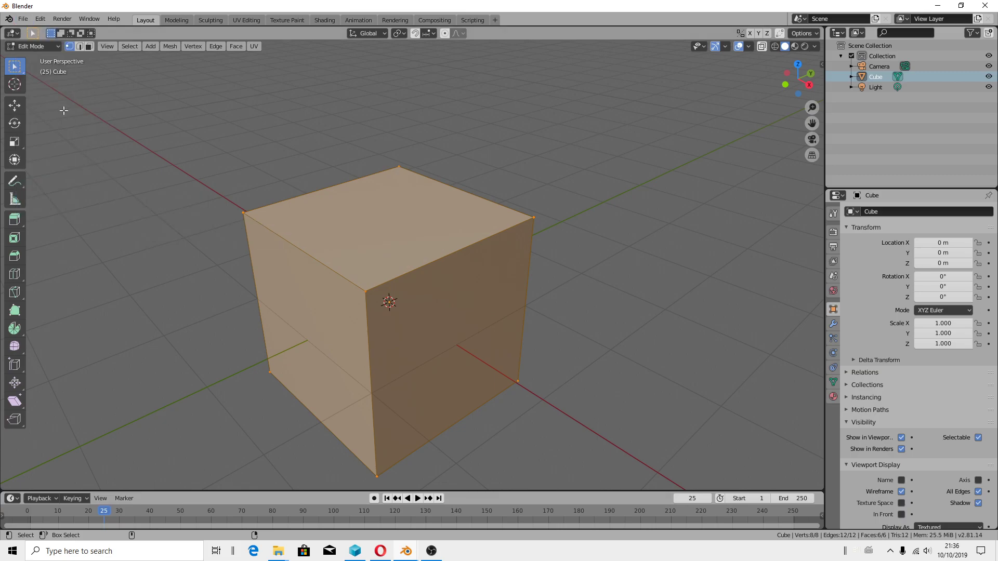
pyautogui.click(37, 55)
pyautogui.click(9, 19)
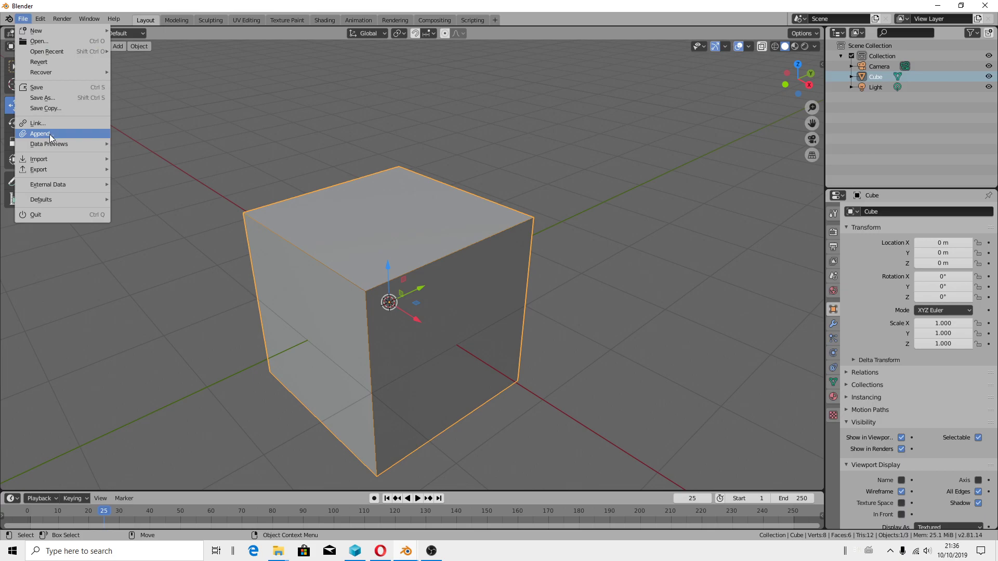
# Start an Append and browse to the blender 2.80 projects folder on drive D:.
pyautogui.click(40, 134)
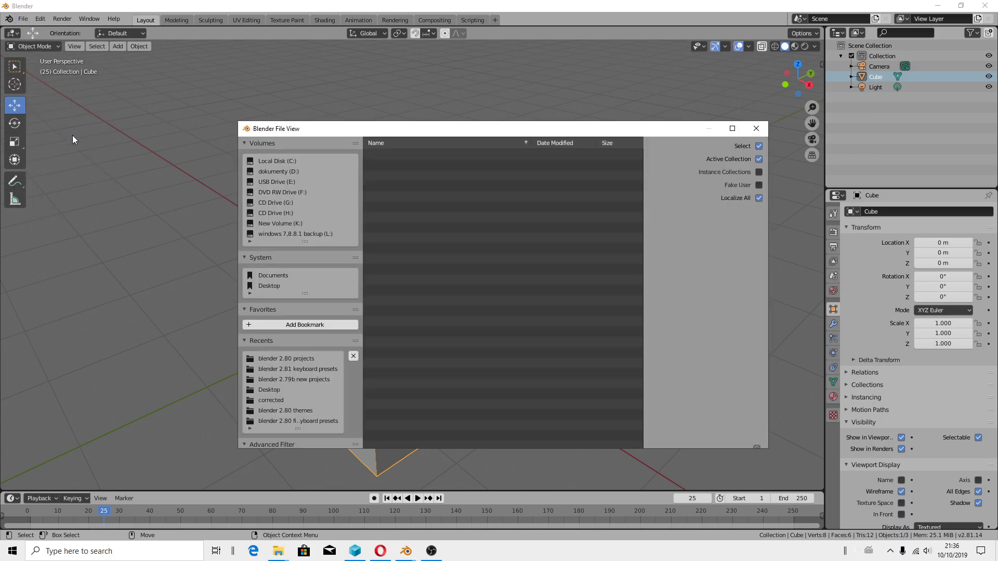
pyautogui.click(281, 173)
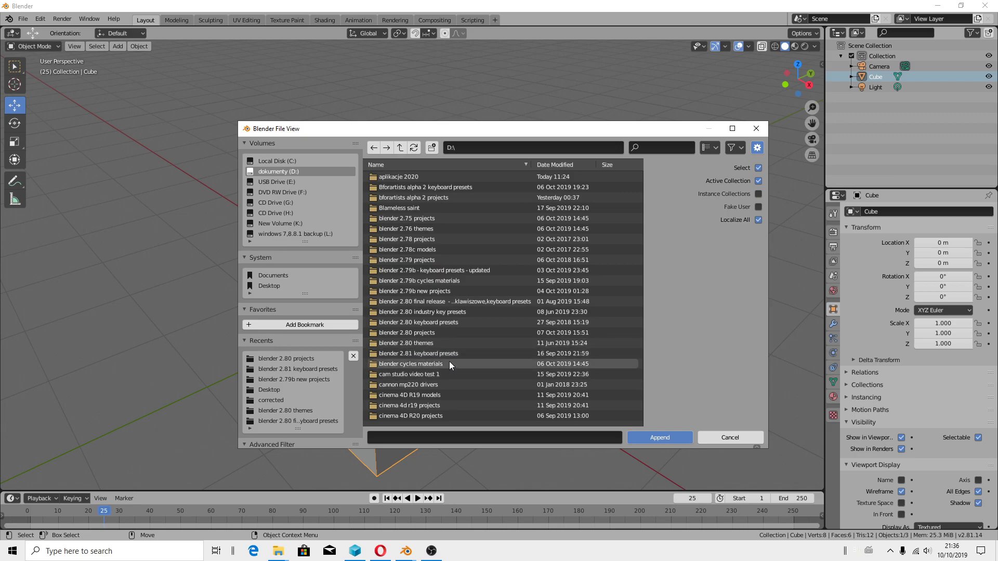
pyautogui.doubleClick(428, 333)
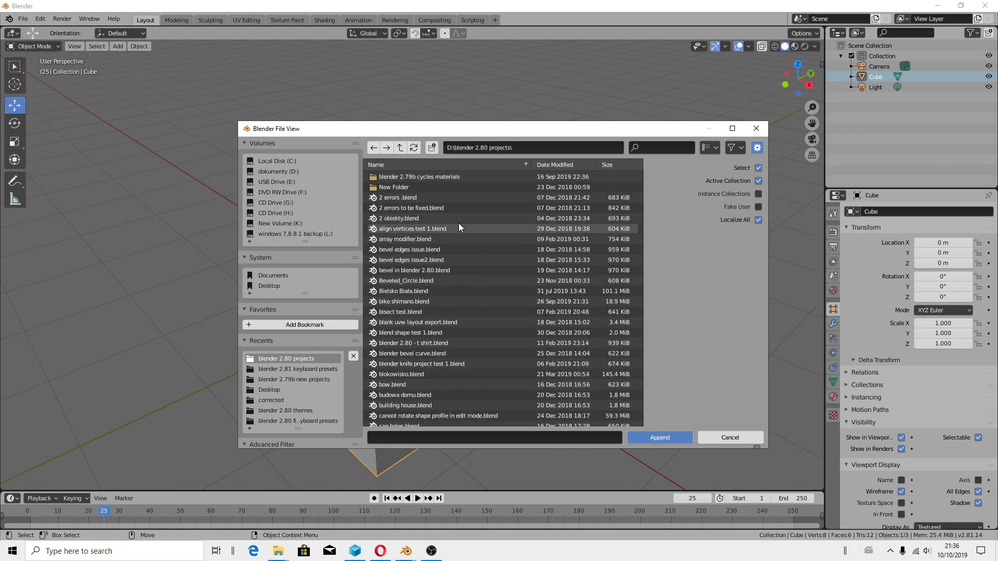
pyautogui.scroll(-5, 461, 312)
pyautogui.scroll(-5, 462, 325)
pyautogui.scroll(-5, 464, 335)
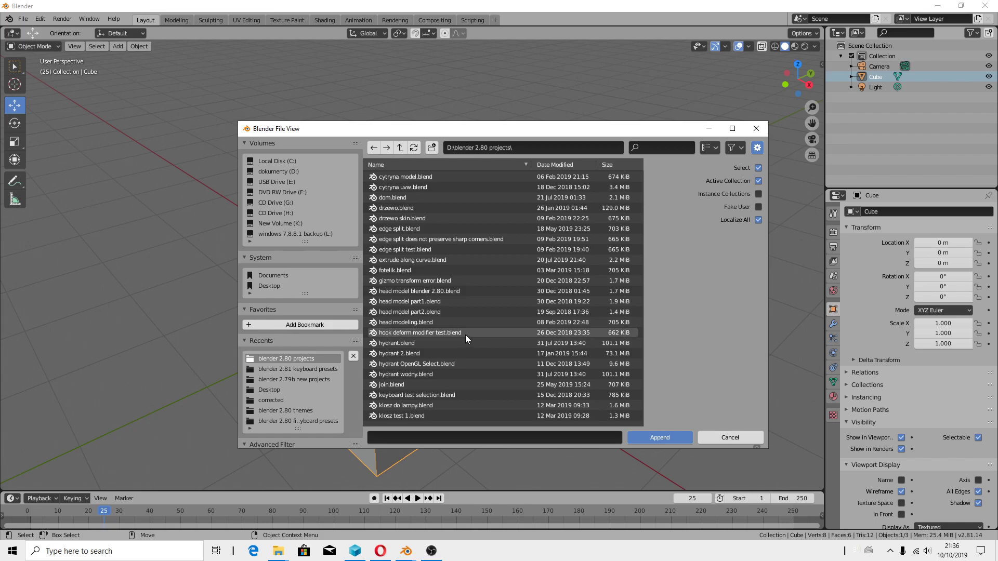
pyautogui.scroll(-5, 467, 339)
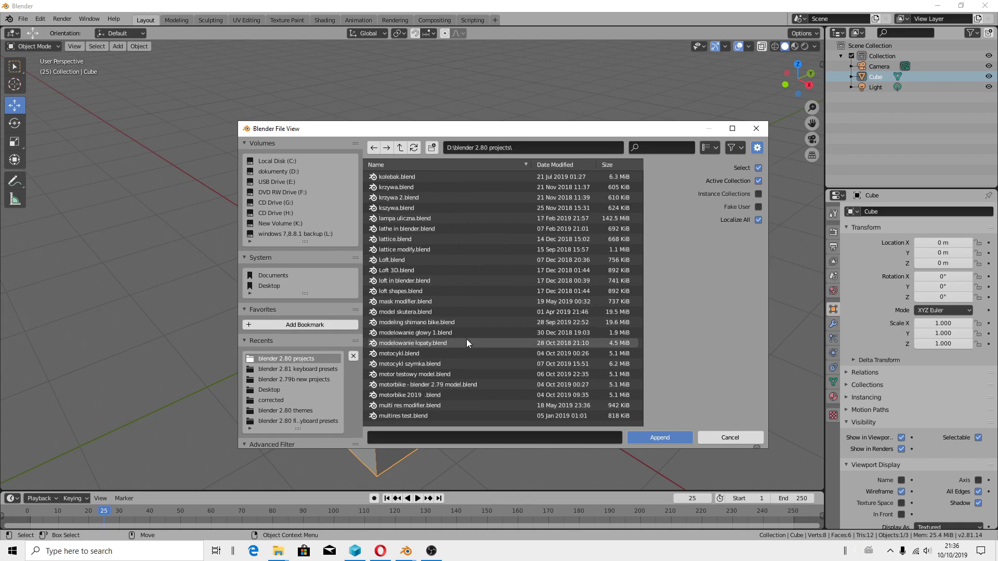
# Append the motorbike main collection from motocykl szymka.blend.
pyautogui.doubleClick(428, 365)
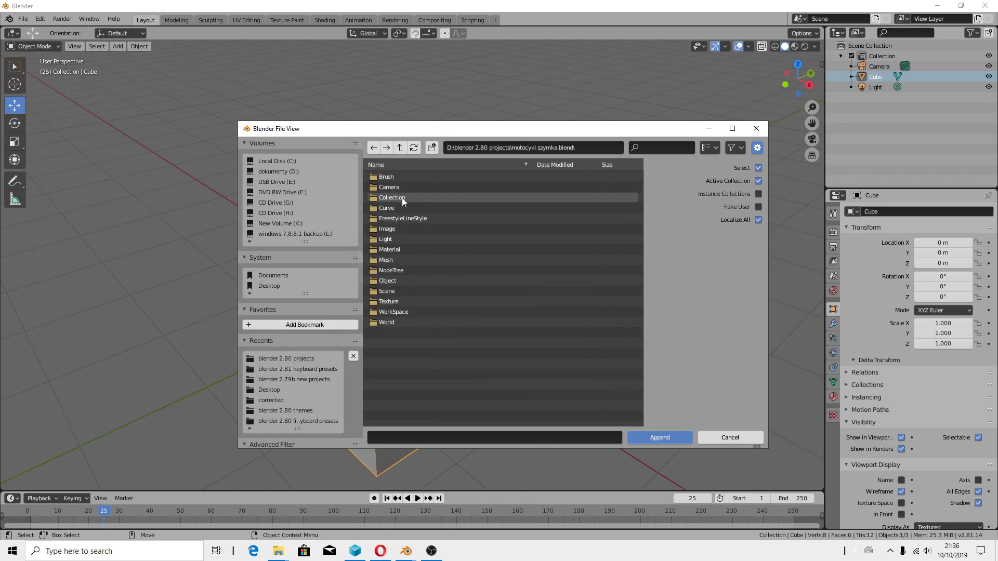
pyautogui.doubleClick(402, 197)
pyautogui.click(408, 199)
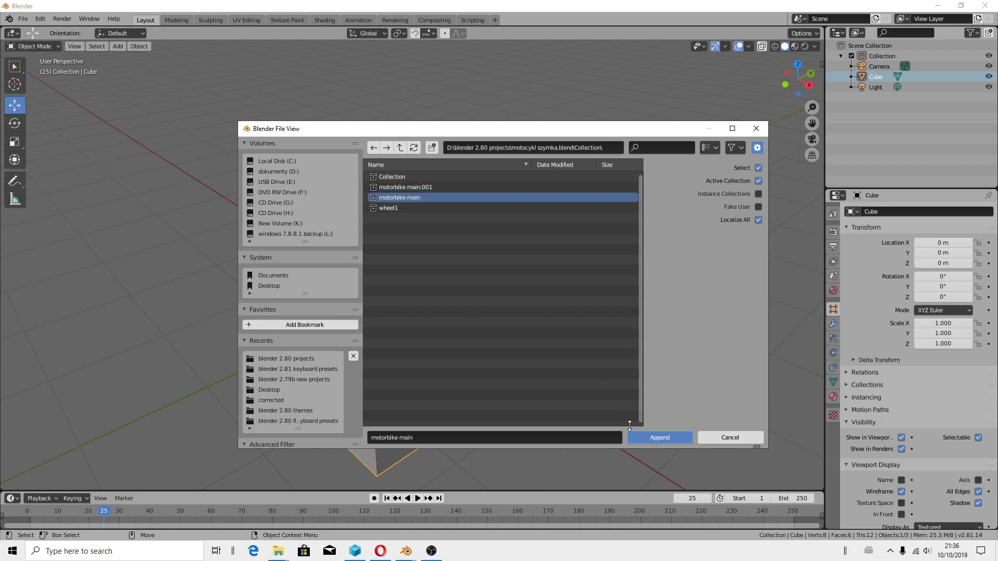
pyautogui.click(644, 439)
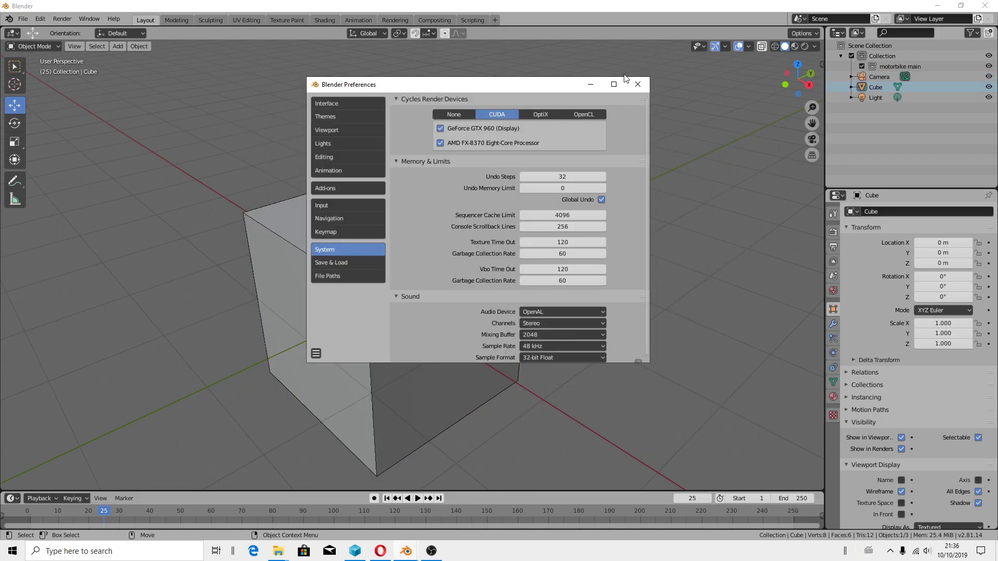
# Close Preferences and set the transform orientation to Global.
pyautogui.click(592, 84)
pyautogui.scroll(-4, 479, 288)
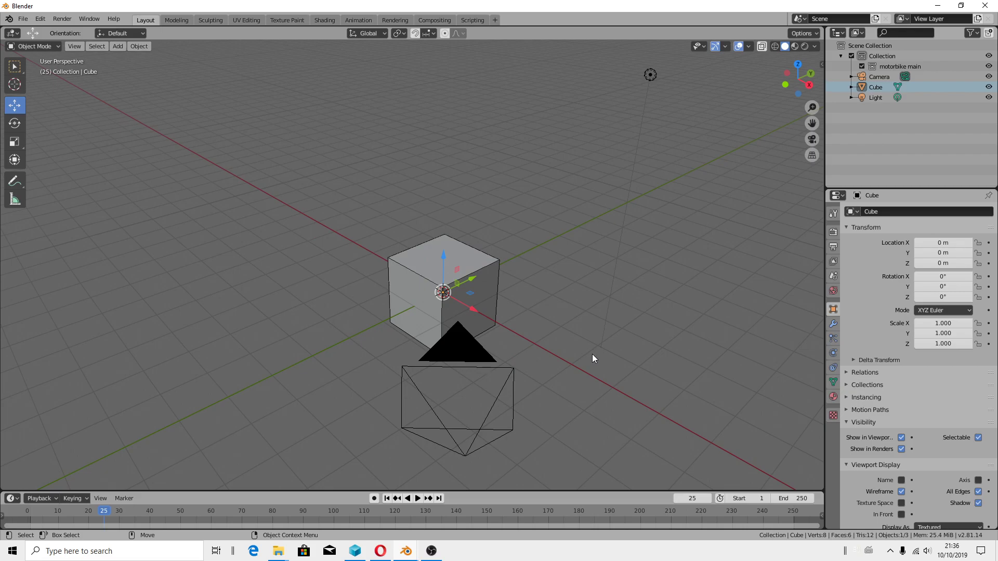
pyautogui.click(117, 34)
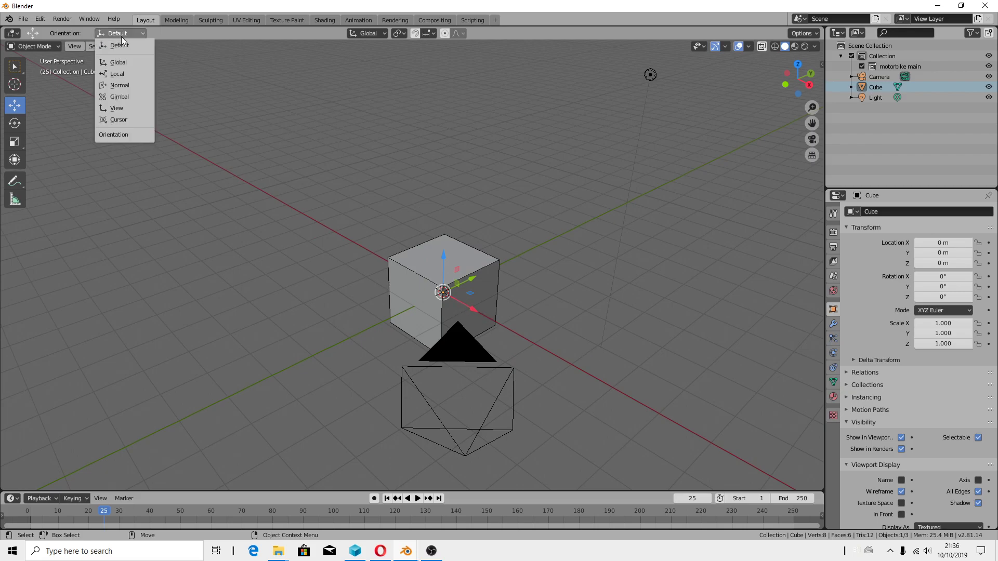
pyautogui.click(119, 43)
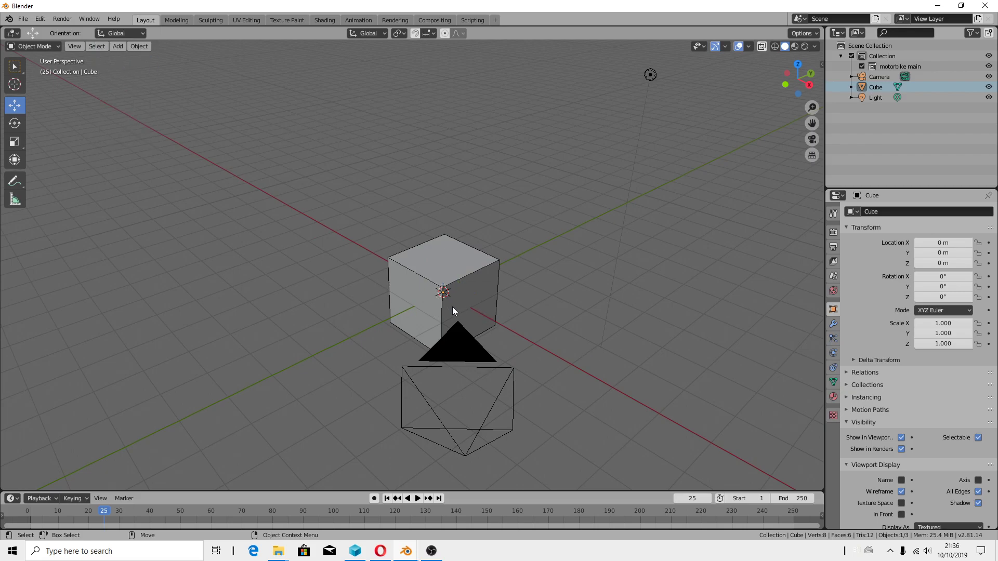
# Move the cube along X to about -4.9633 m.
pyautogui.scroll(-3, 426, 292)
pyautogui.click(448, 303)
pyautogui.moveTo(448, 304); pyautogui.dragTo(382, 264)
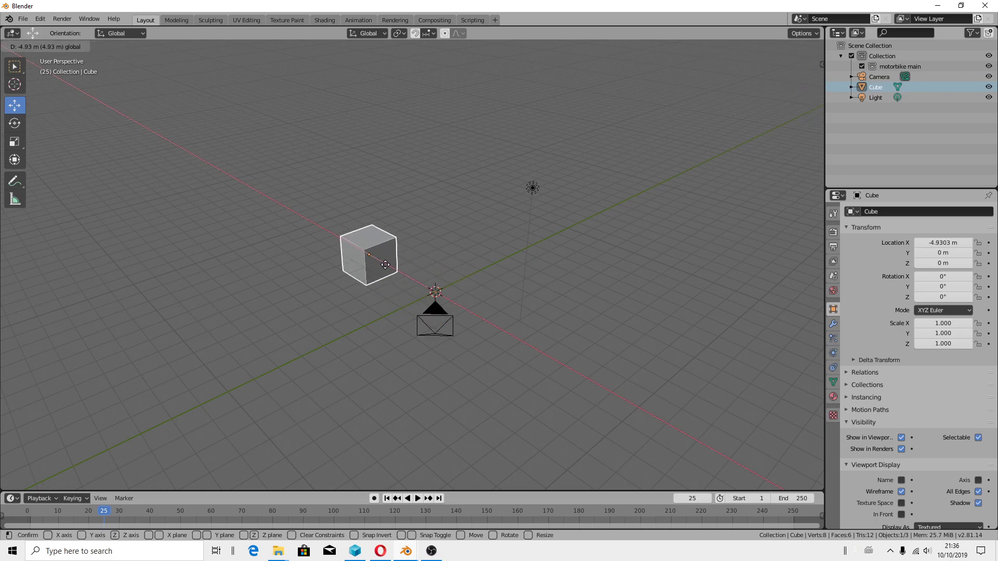
pyautogui.scroll(2, 438, 291)
pyautogui.scroll(-4, 471, 311)
pyautogui.moveTo(450, 313)
pyautogui.mouseDown(button='middle')
pyautogui.moveTo(498, 289)
pyautogui.moveTo(576, 282)
pyautogui.moveTo(590, 297)
pyautogui.mouseUp(button='middle')
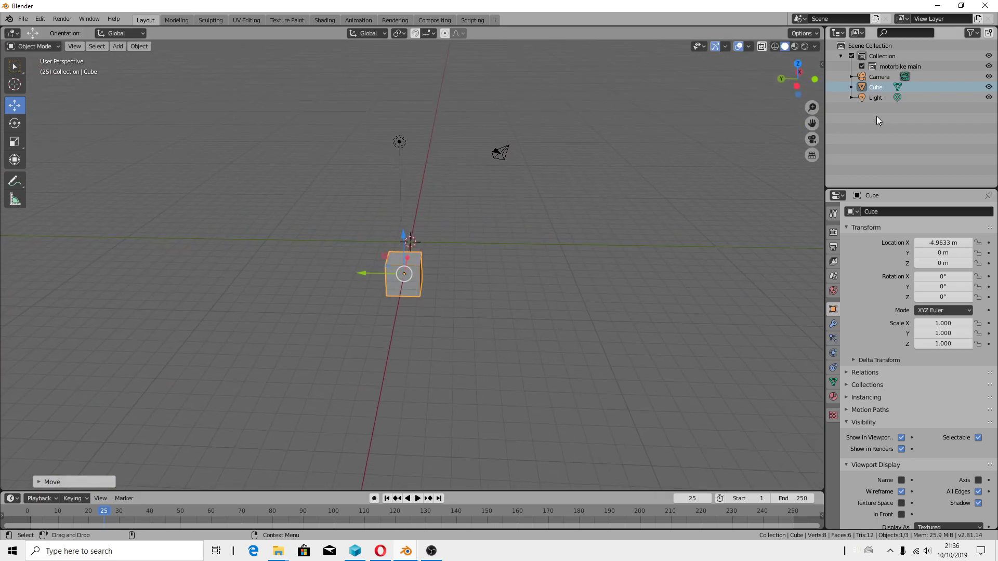
# Select motorbike main in the Outliner, then exclude and re-include it in the view layer.
pyautogui.click(900, 66)
pyautogui.scroll(2, 442, 244)
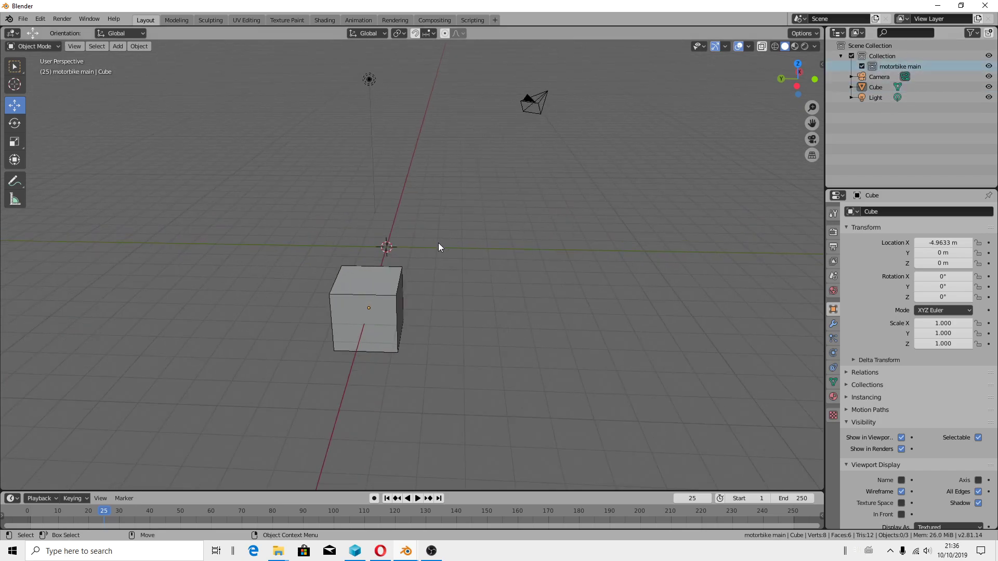
pyautogui.scroll(3, 442, 245)
pyautogui.moveTo(441, 245)
pyautogui.mouseDown(button='middle')
pyautogui.moveTo(364, 270)
pyautogui.moveTo(653, 343)
pyautogui.moveTo(488, 285)
pyautogui.mouseUp(button='middle')
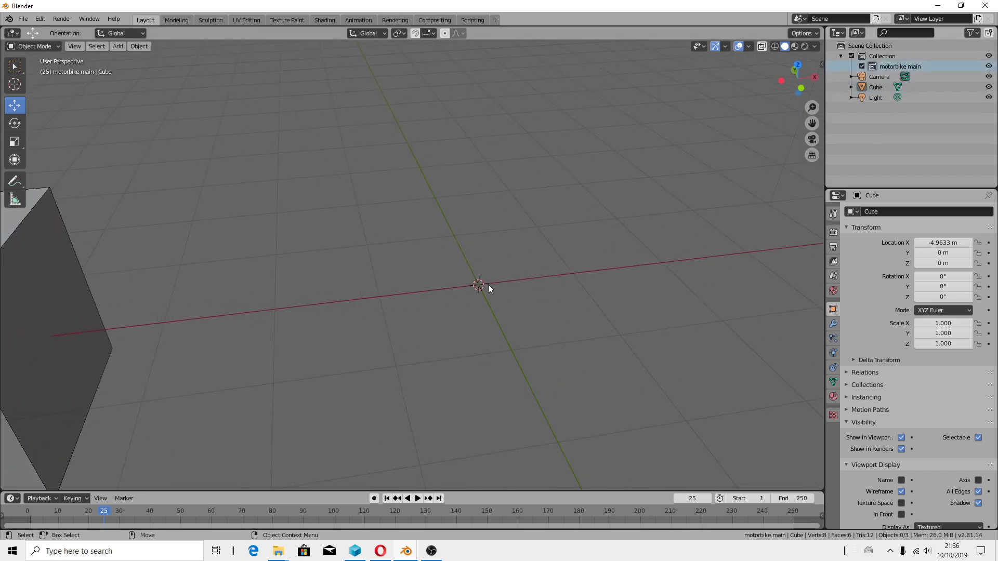
pyautogui.click(862, 66)
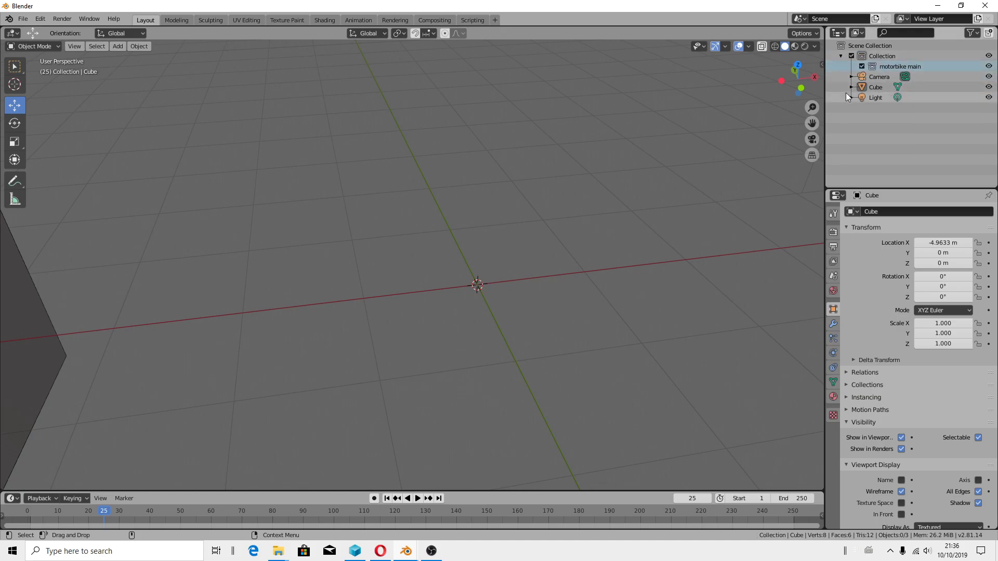
pyautogui.click(862, 67)
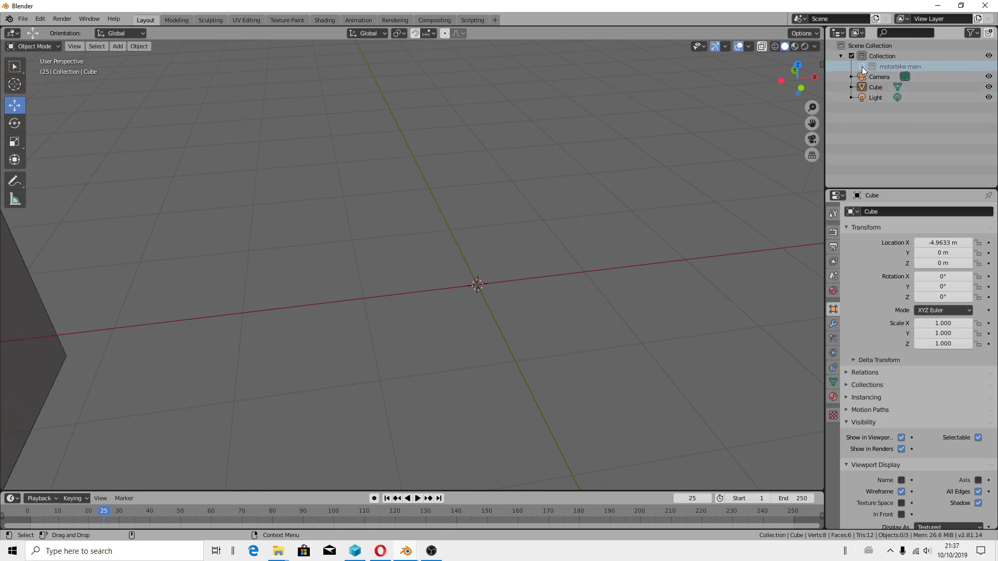
pyautogui.click(862, 66)
pyautogui.click(862, 66)
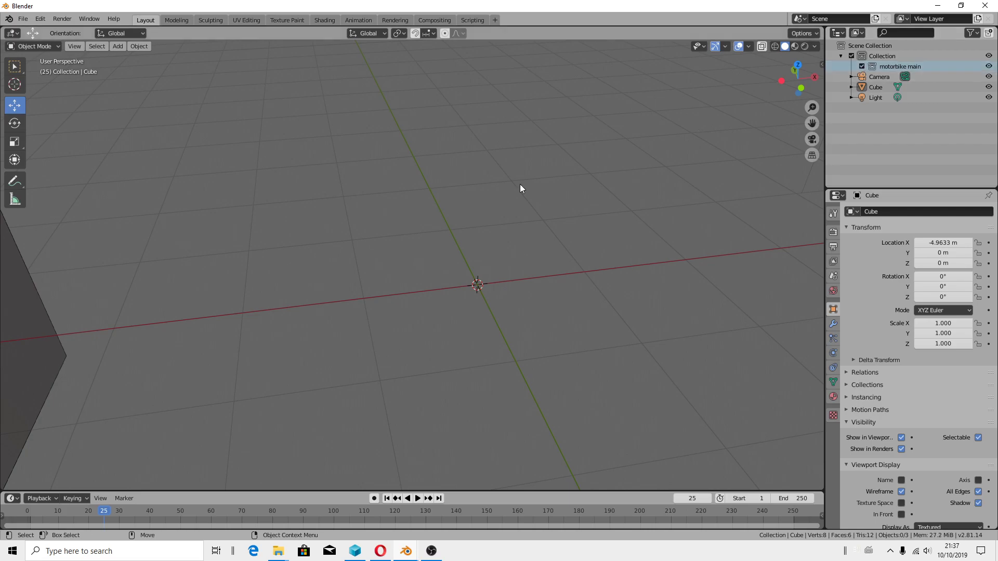
# Append the motorbike main.001 collection via File > Append.
pyautogui.click(23, 19)
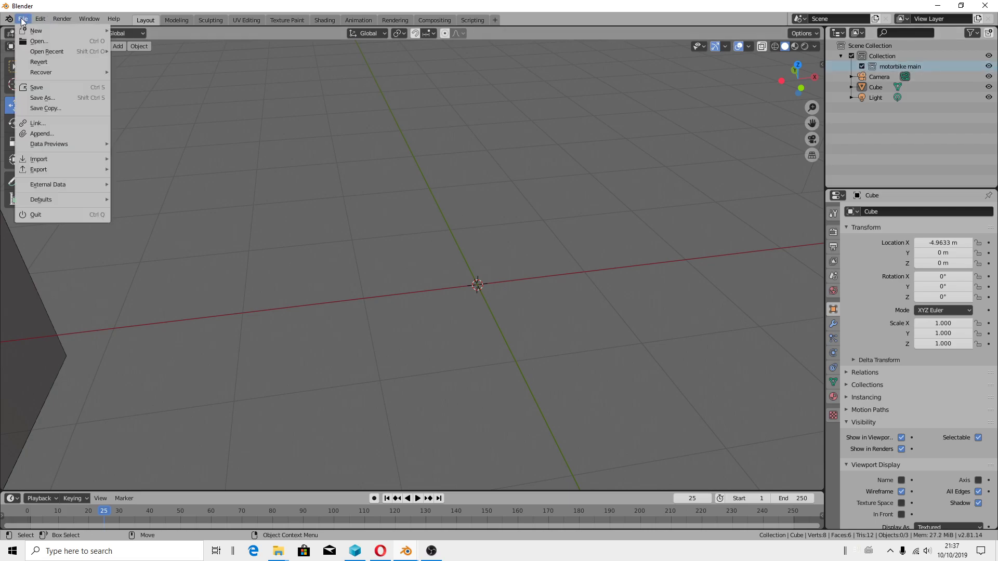
pyautogui.click(41, 134)
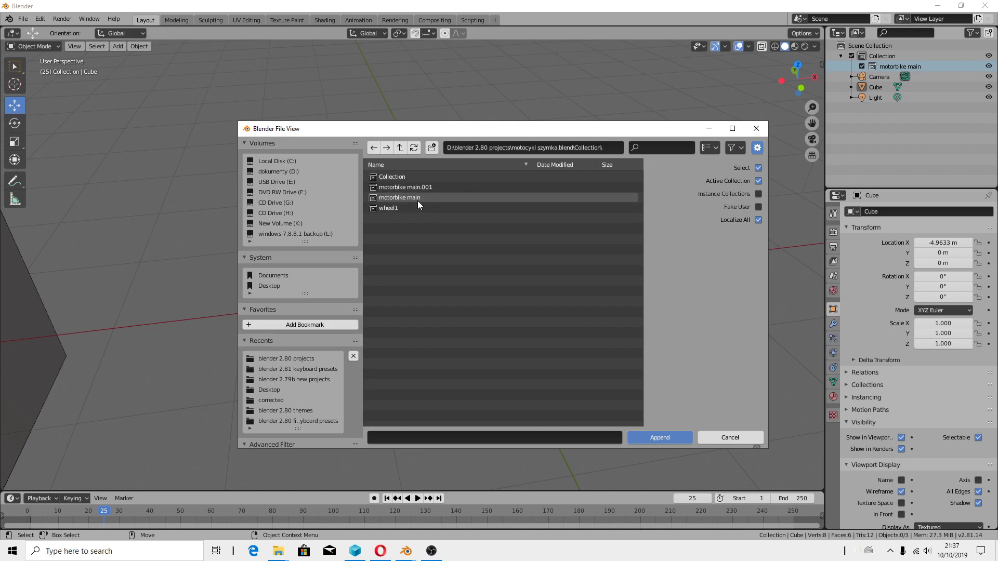
pyautogui.click(414, 187)
pyautogui.click(660, 437)
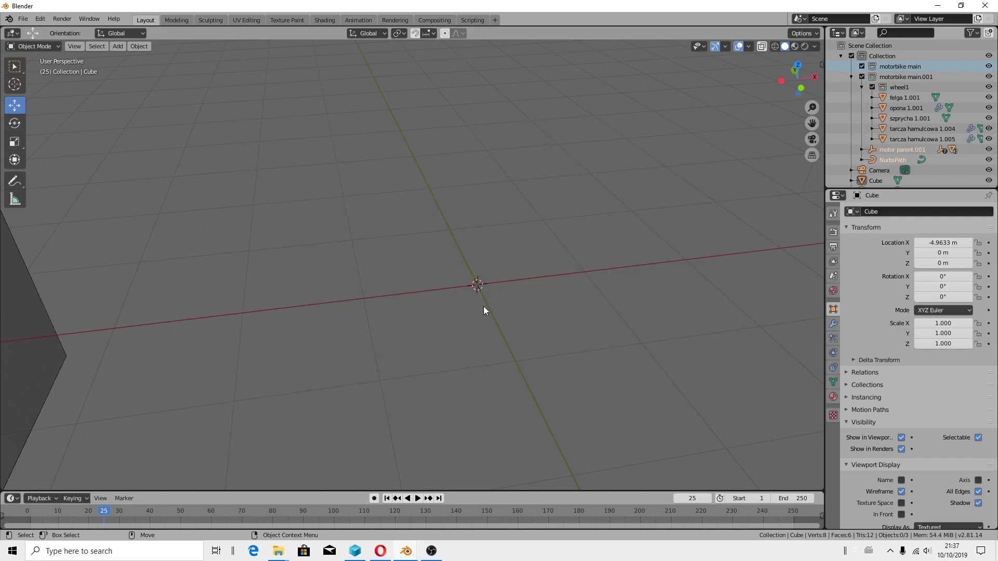
# Place the appended motorbike near the scene centre and view it from the side.
pyautogui.moveTo(481, 307)
pyautogui.mouseDown(button='middle')
pyautogui.moveTo(322, 298)
pyautogui.moveTo(286, 385)
pyautogui.moveTo(395, 372)
pyautogui.mouseUp(button='middle')
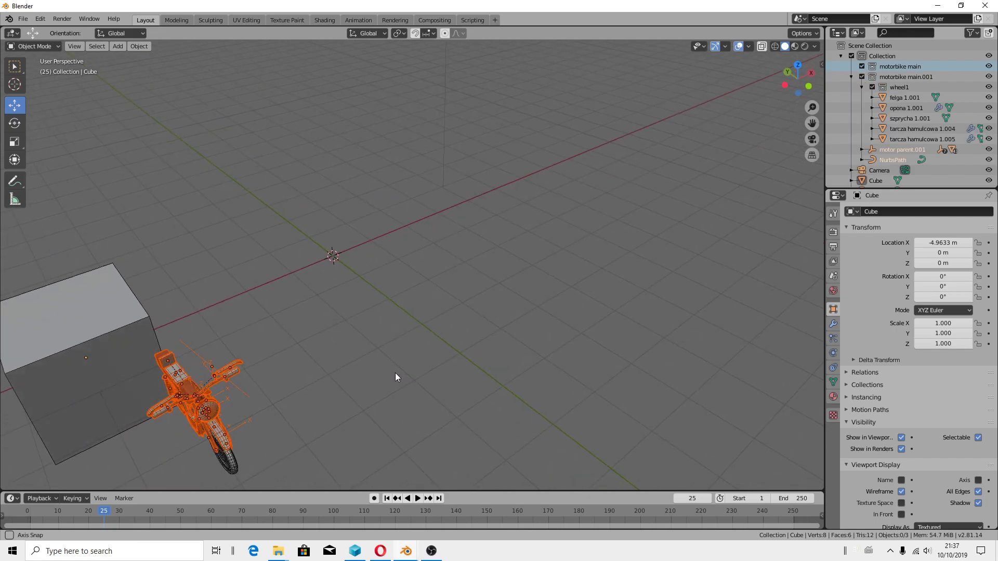
pyautogui.click(327, 363)
pyautogui.scroll(3, 327, 363)
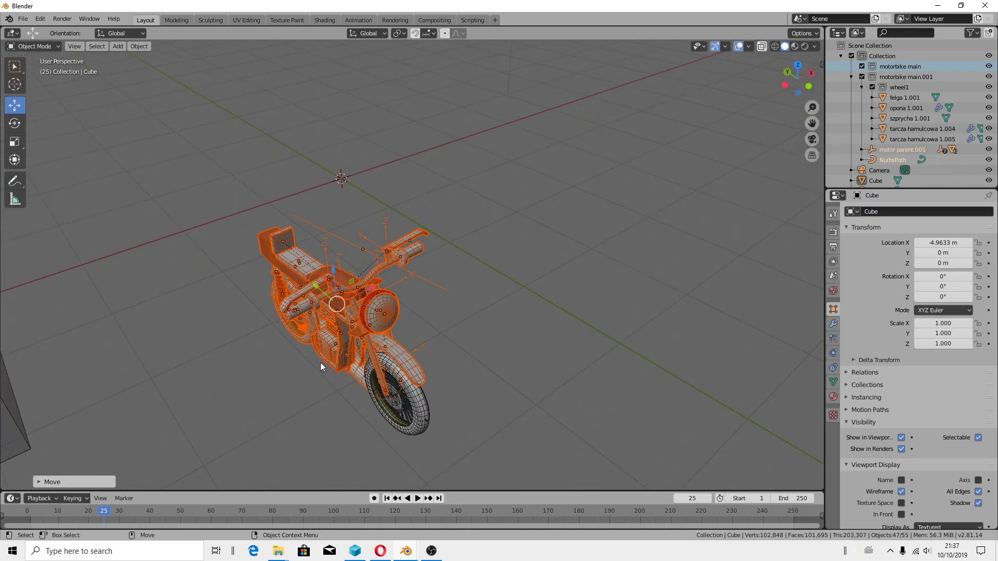
pyautogui.scroll(2, 323, 368)
pyautogui.moveTo(322, 367)
pyautogui.mouseDown(button='middle')
pyautogui.moveTo(270, 384)
pyautogui.moveTo(396, 320)
pyautogui.moveTo(512, 356)
pyautogui.moveTo(437, 334)
pyautogui.moveTo(518, 268)
pyautogui.moveTo(381, 353)
pyautogui.mouseUp(button='middle')
pyautogui.scroll(2, 396, 319)
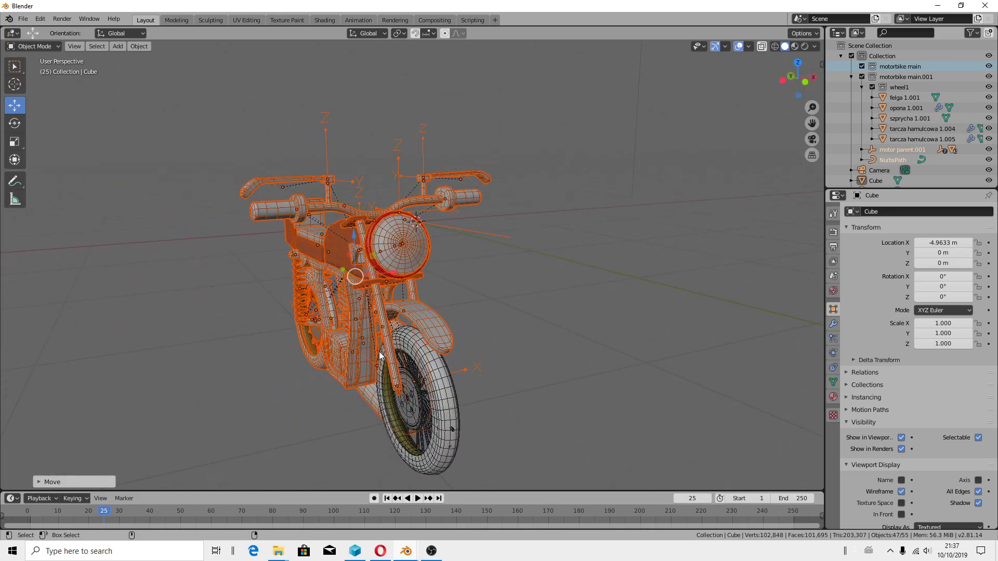
# Use Outliner Select Objects on motorbike main.001 to select all 52 motorbike parts.
pyautogui.click(603, 319)
pyautogui.click(391, 259)
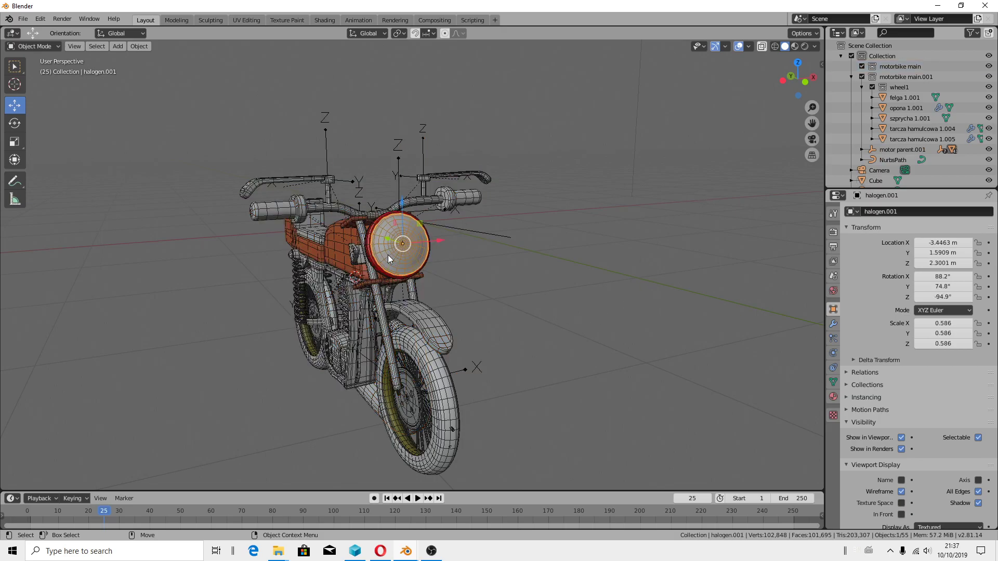
pyautogui.moveTo(425, 317)
pyautogui.mouseDown(button='middle')
pyautogui.moveTo(541, 334)
pyautogui.moveTo(650, 274)
pyautogui.mouseUp(button='middle')
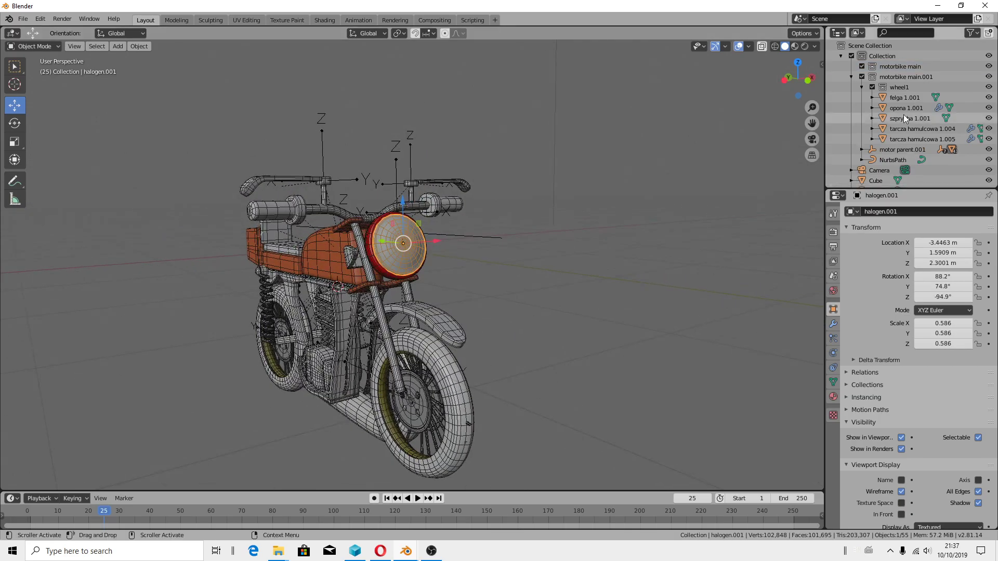
pyautogui.click(903, 88)
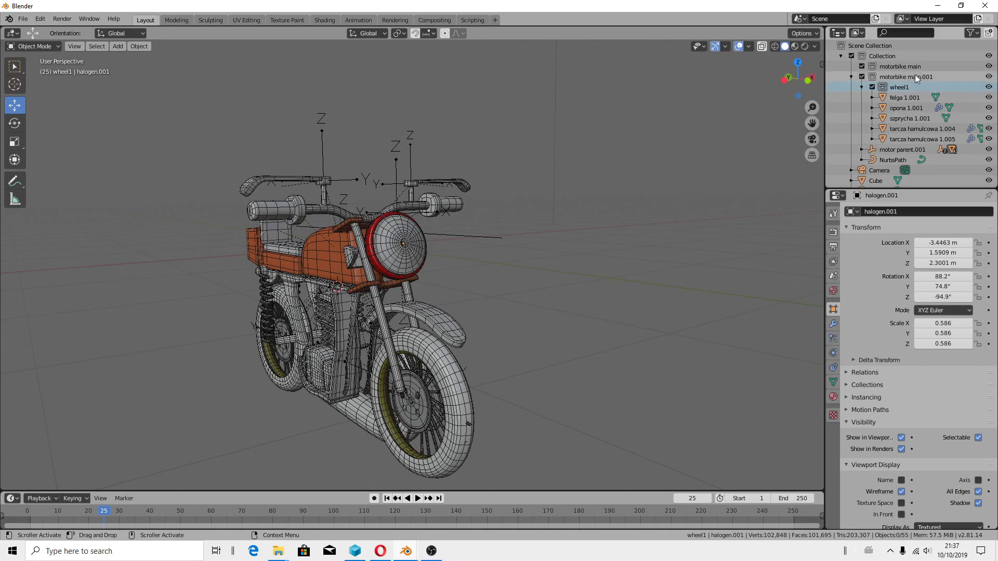
pyautogui.click(916, 77)
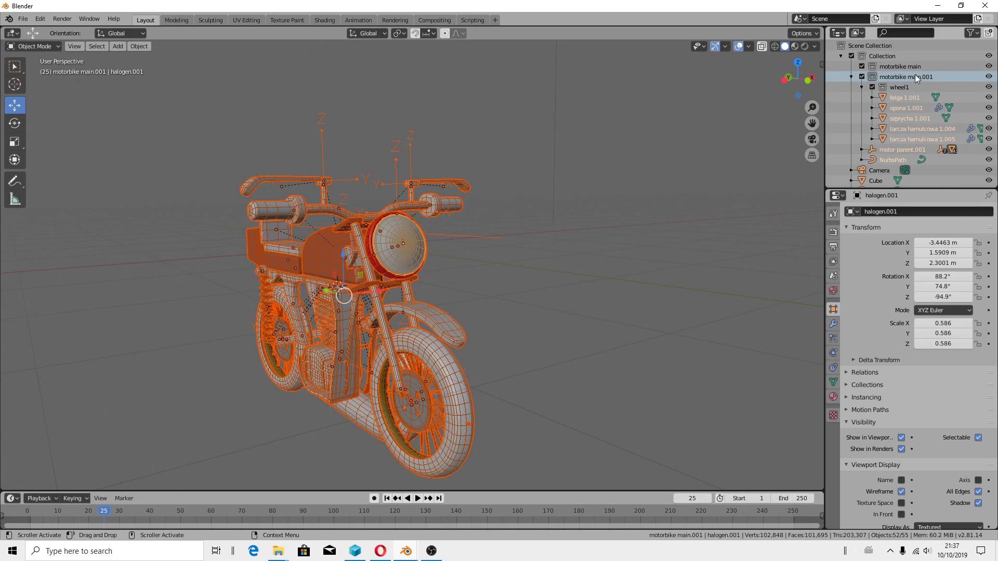
pyautogui.rightClick(915, 76)
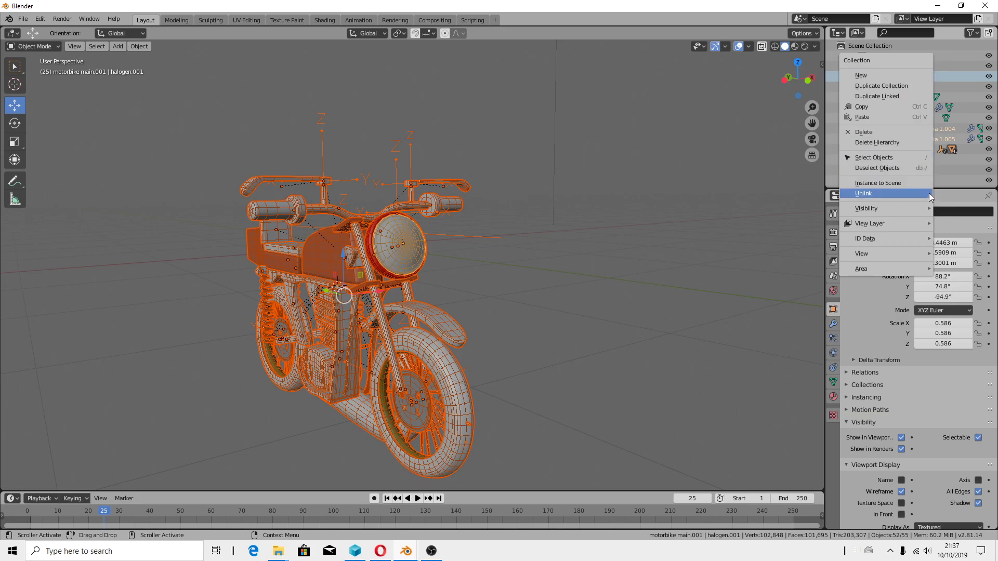
pyautogui.click(923, 161)
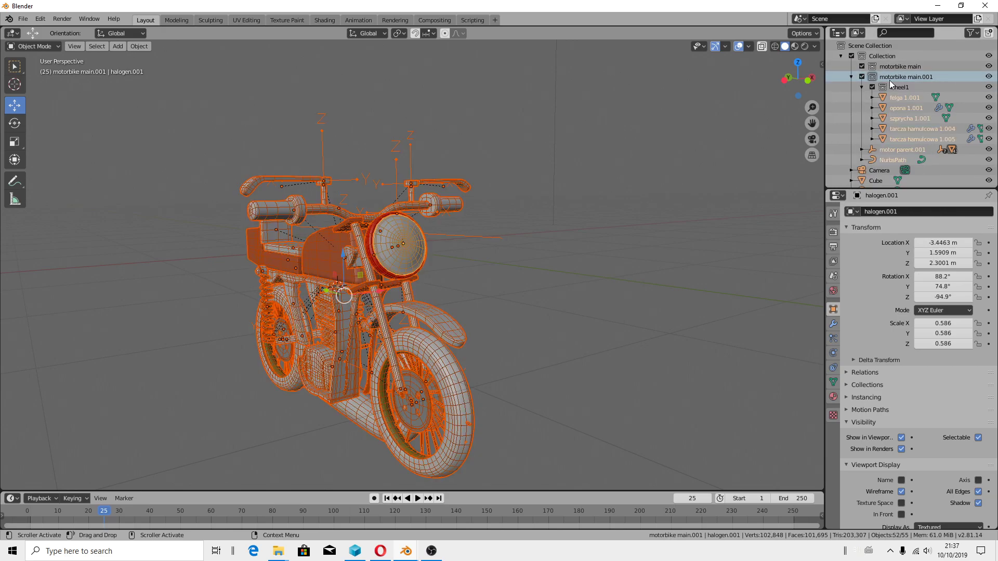
# Open Preferences on the Keymap page and expand the Outliner shortcuts under the Autodesk Maya 2019.1 preset.
pyautogui.click(40, 18)
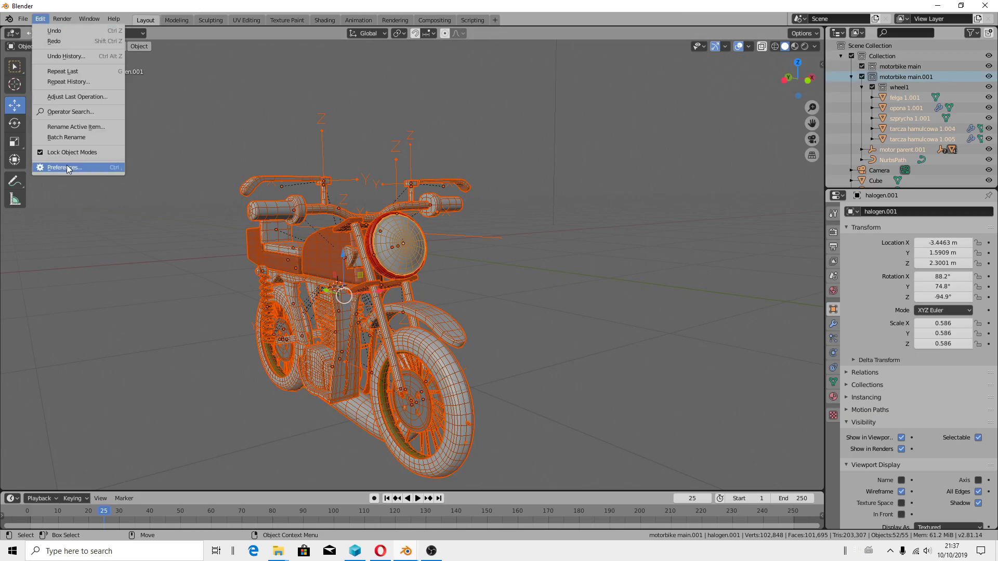
pyautogui.click(67, 167)
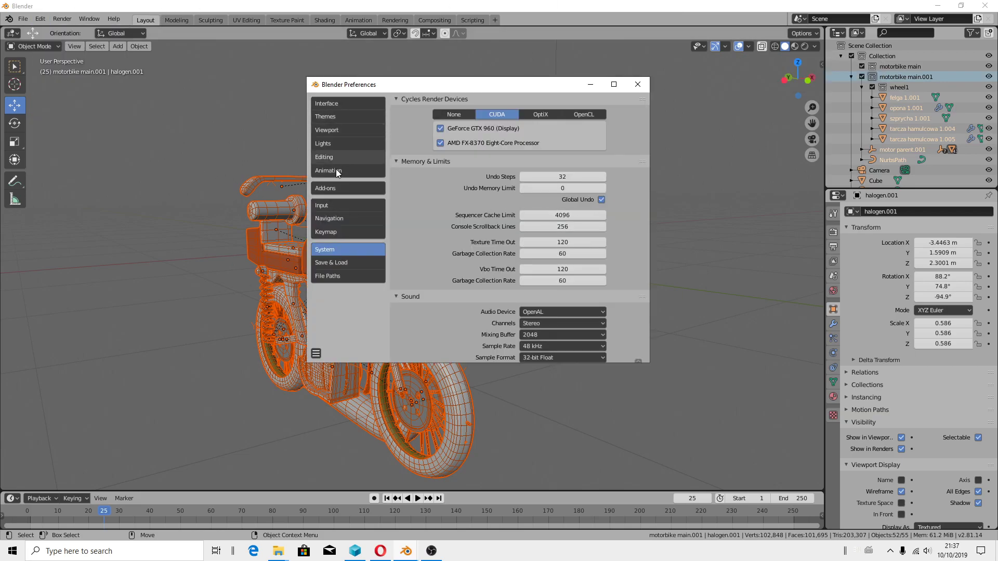
pyautogui.click(338, 219)
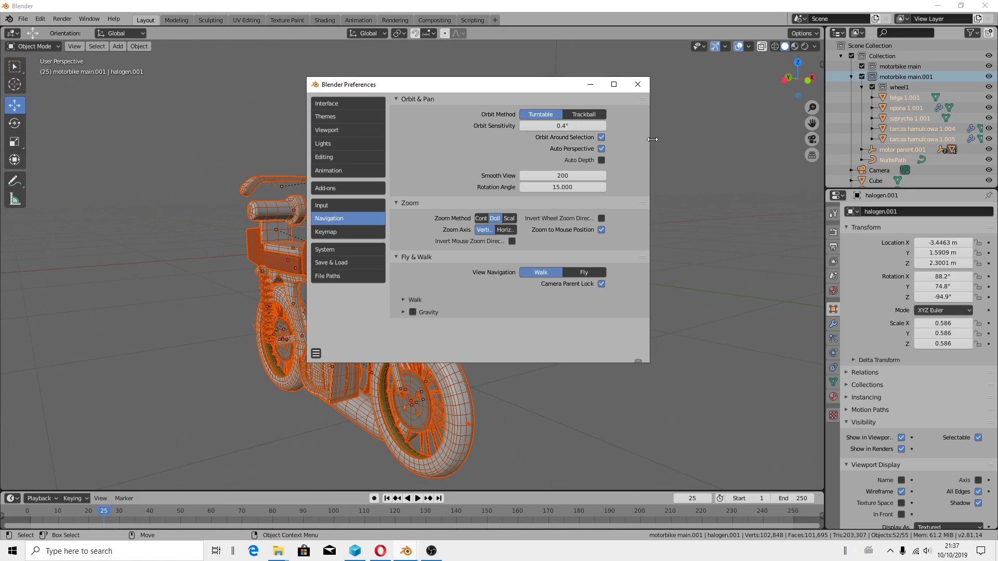
pyautogui.click(335, 232)
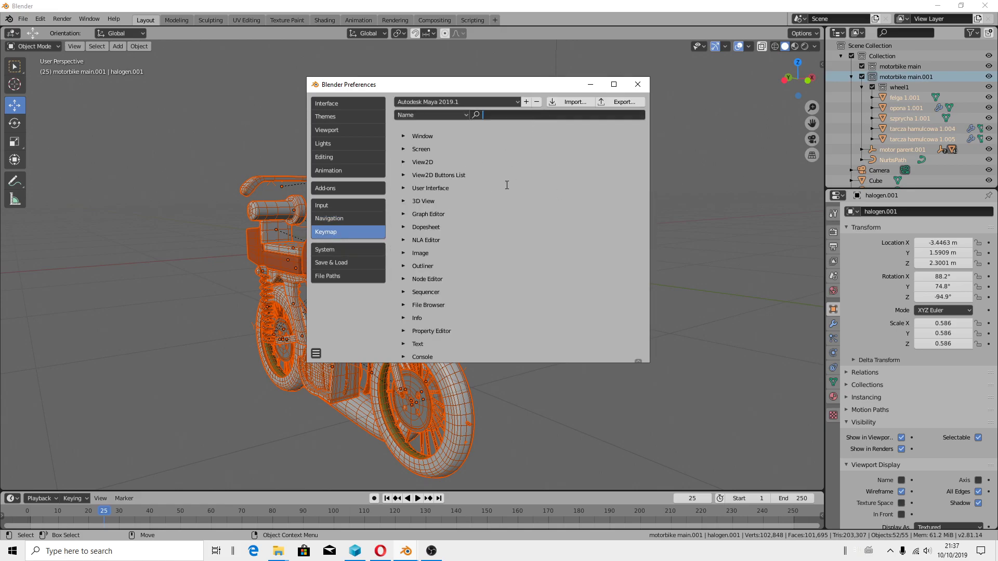
pyautogui.click(423, 267)
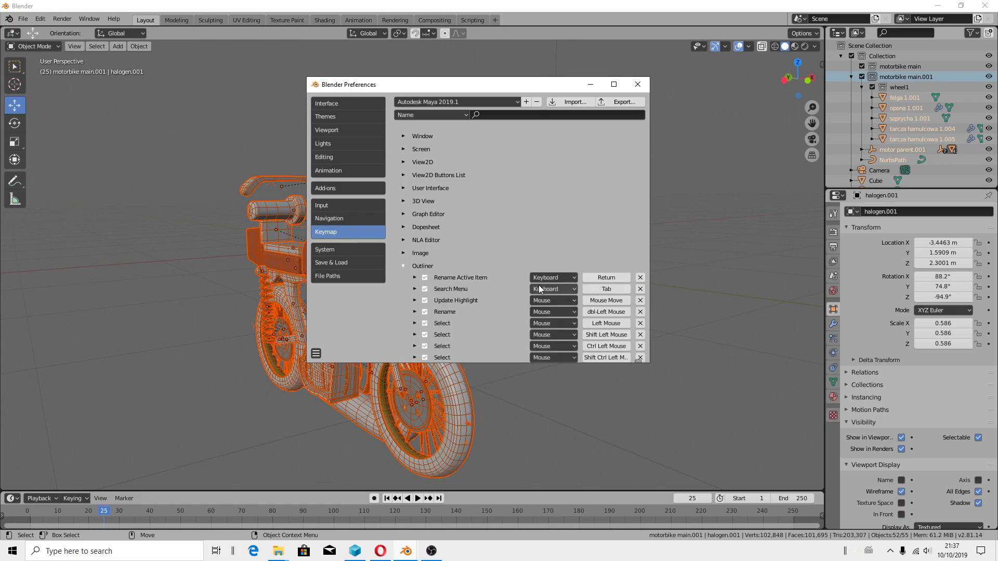
pyautogui.scroll(-2, 538, 289)
pyautogui.scroll(-1, 538, 287)
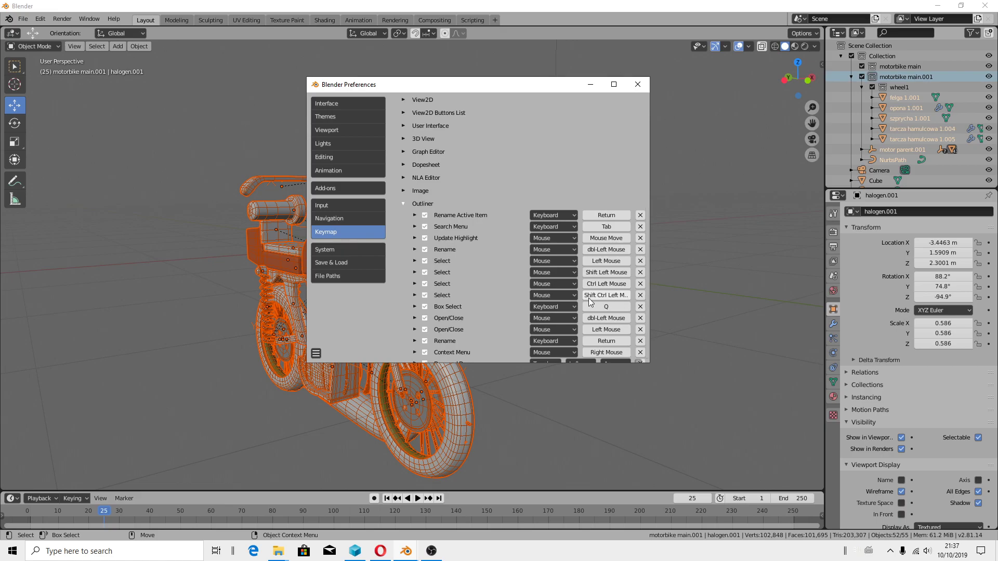
pyautogui.scroll(-6, 553, 303)
pyautogui.scroll(5, 554, 307)
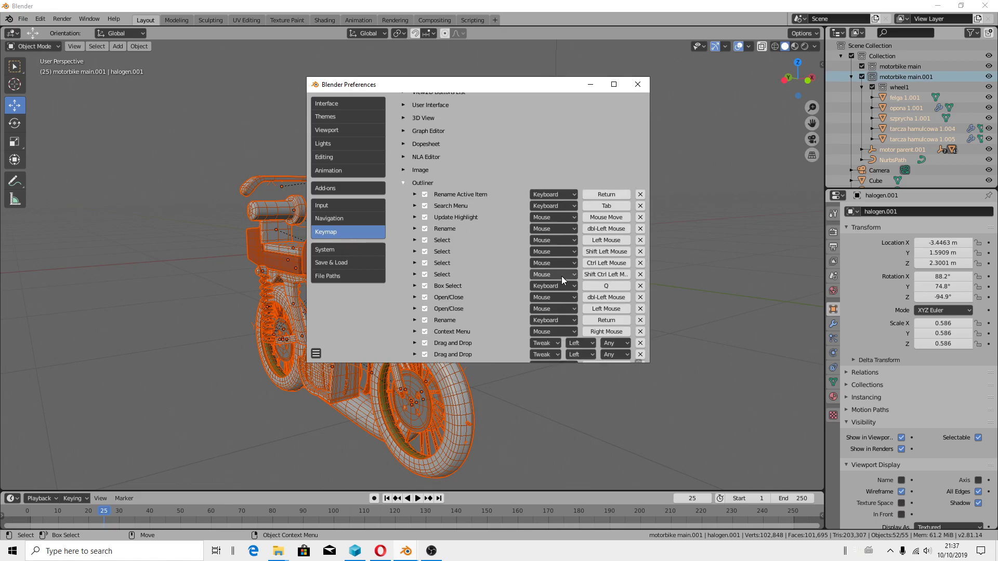
pyautogui.scroll(4, 556, 158)
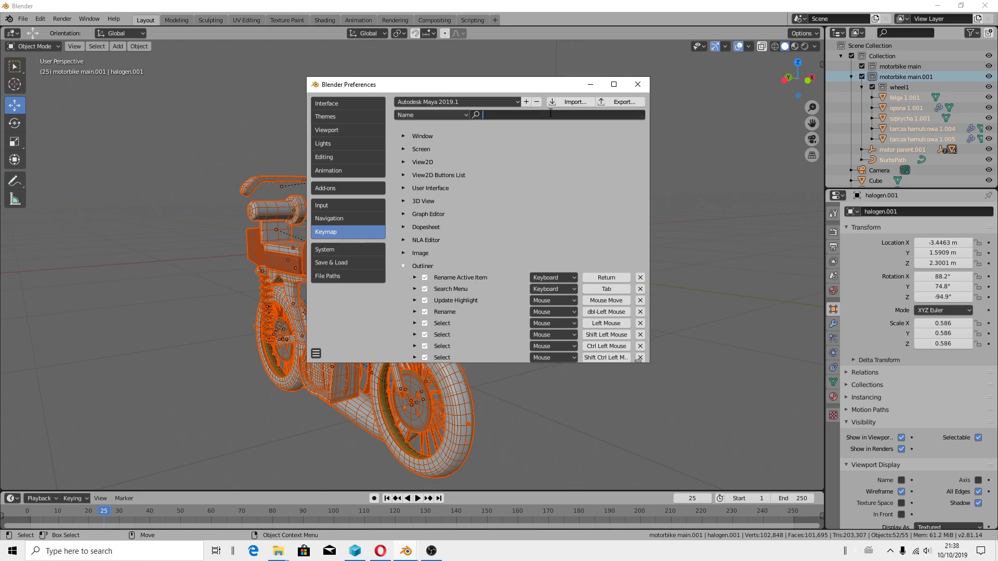
# Filter the keymap by '/' and expand, then collapse, the Outliner Open/Close entry.
pyautogui.write('/')
pyautogui.press('Return')
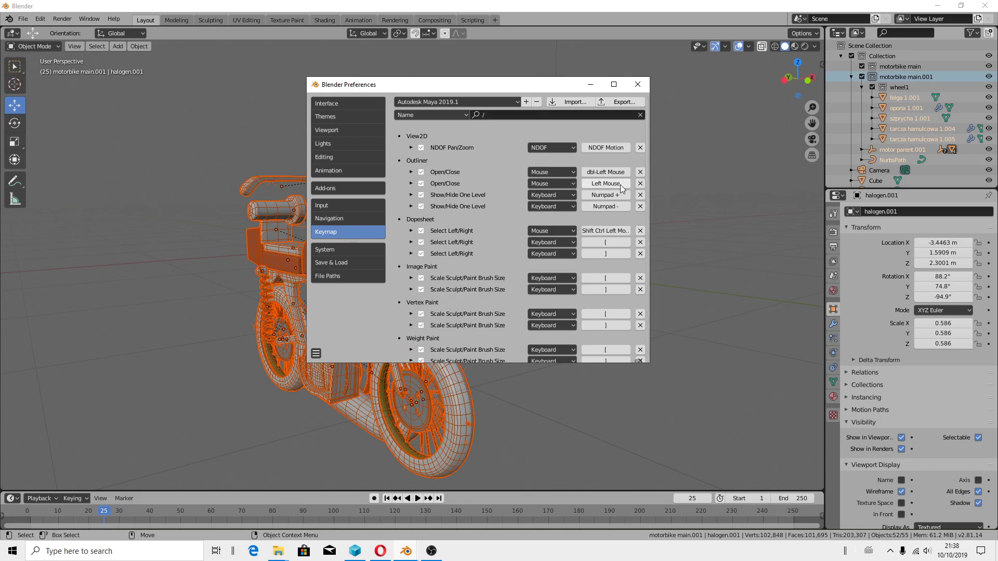
pyautogui.click(414, 183)
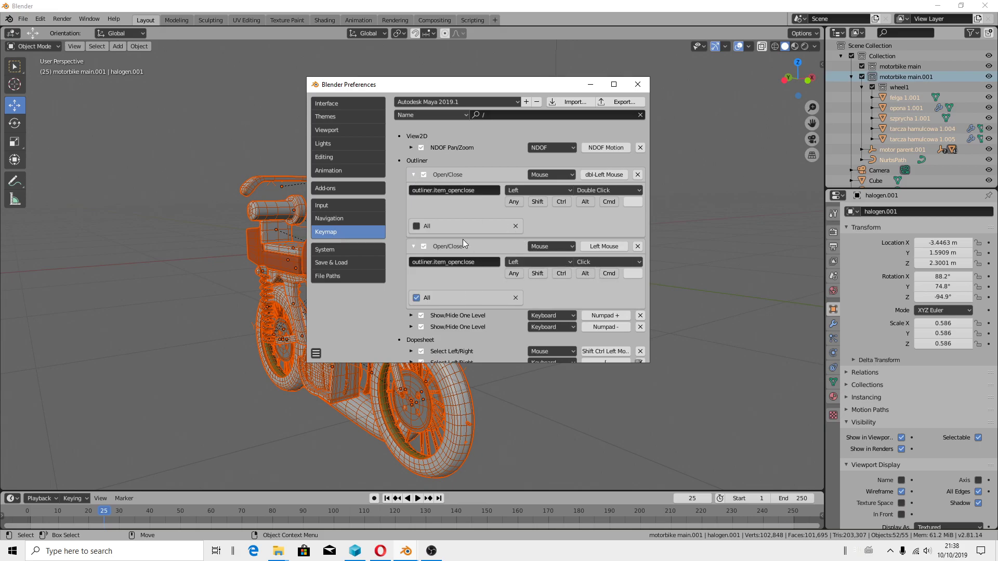
pyautogui.click(419, 179)
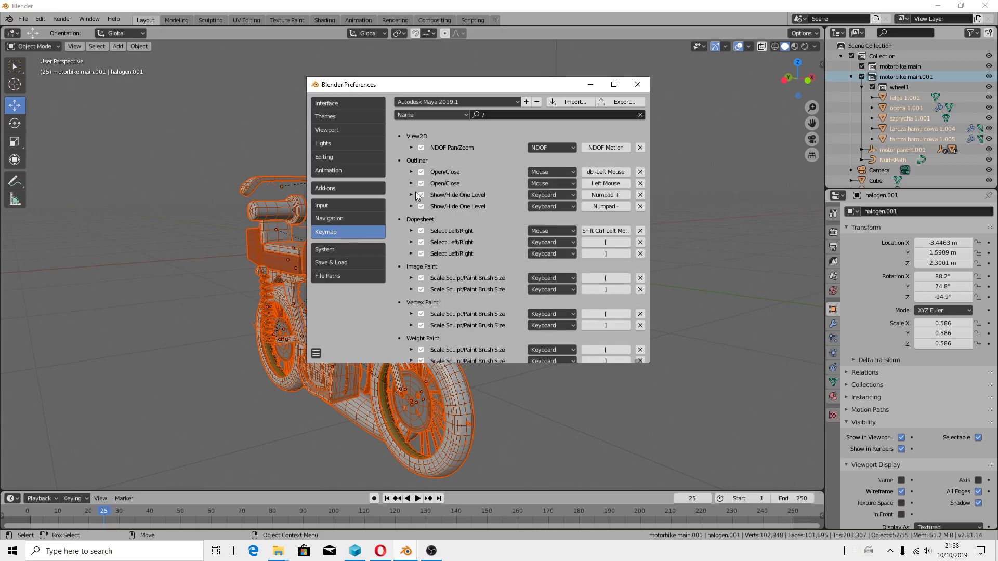
pyautogui.scroll(-3, 605, 283)
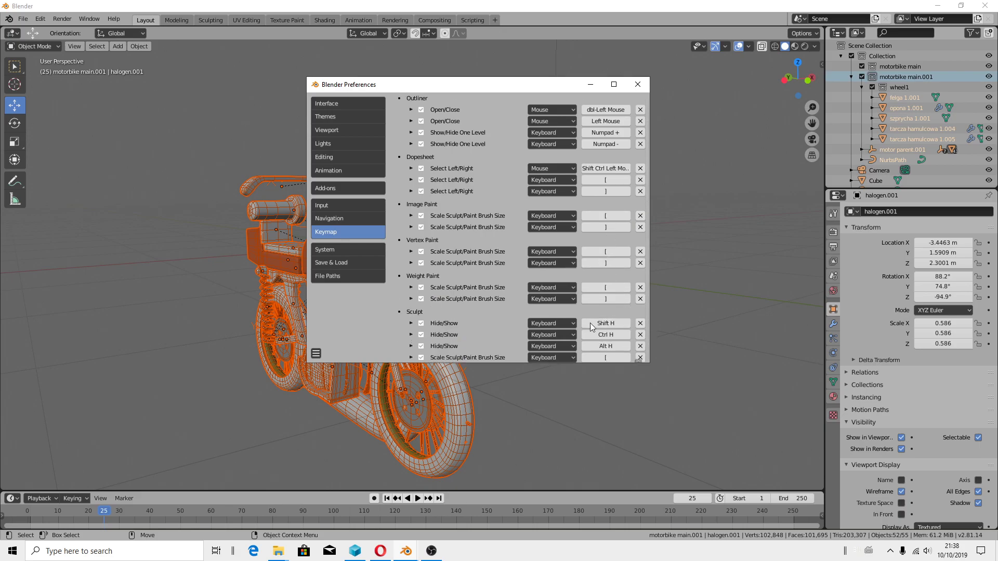
pyautogui.scroll(3, 579, 329)
# Search the keymap for 'collec' and expand, then collapse, the Outliner Select Objects entry.
pyautogui.click(504, 112)
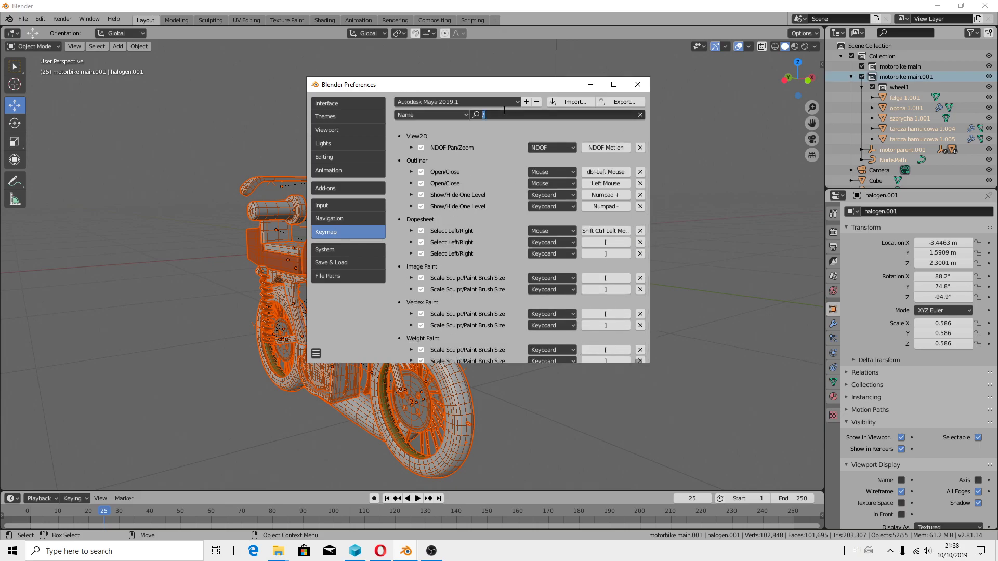
pyautogui.write('coll')
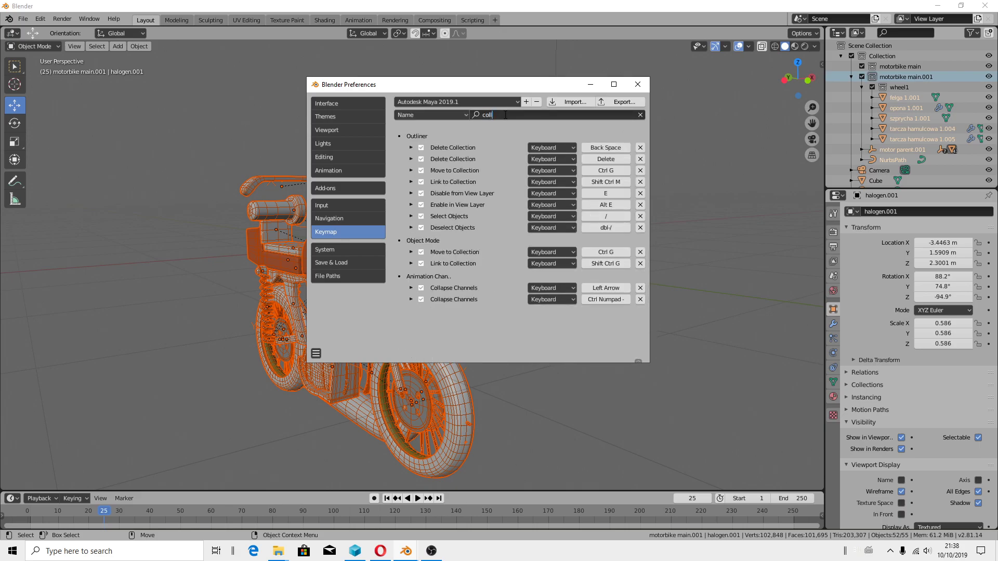
pyautogui.write('ection')
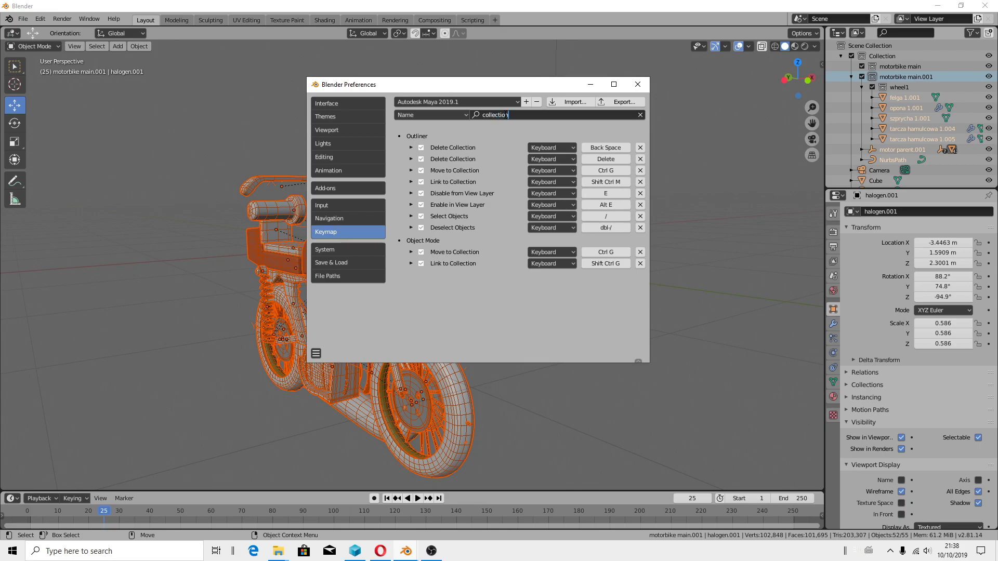
pyautogui.press('Return')
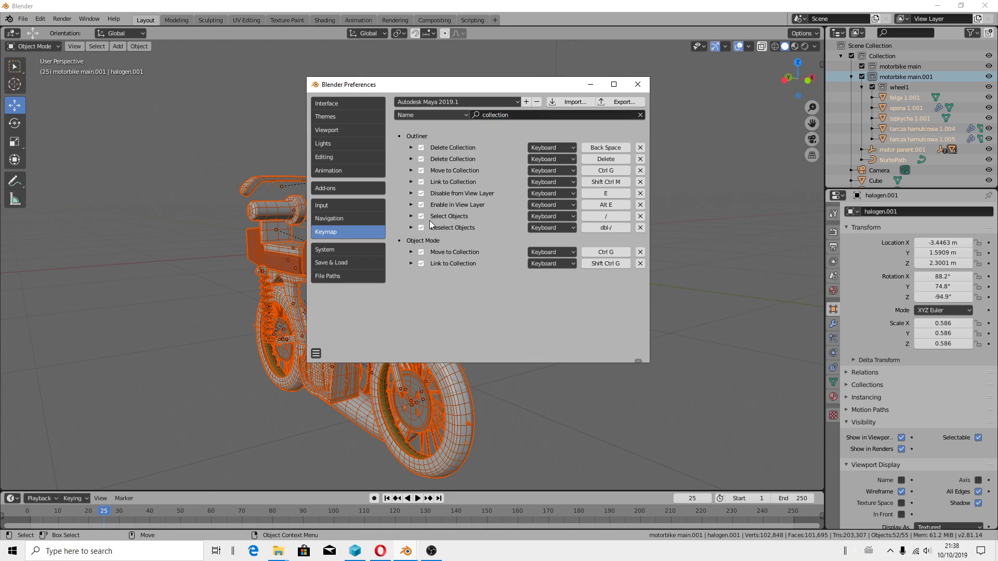
pyautogui.click(412, 217)
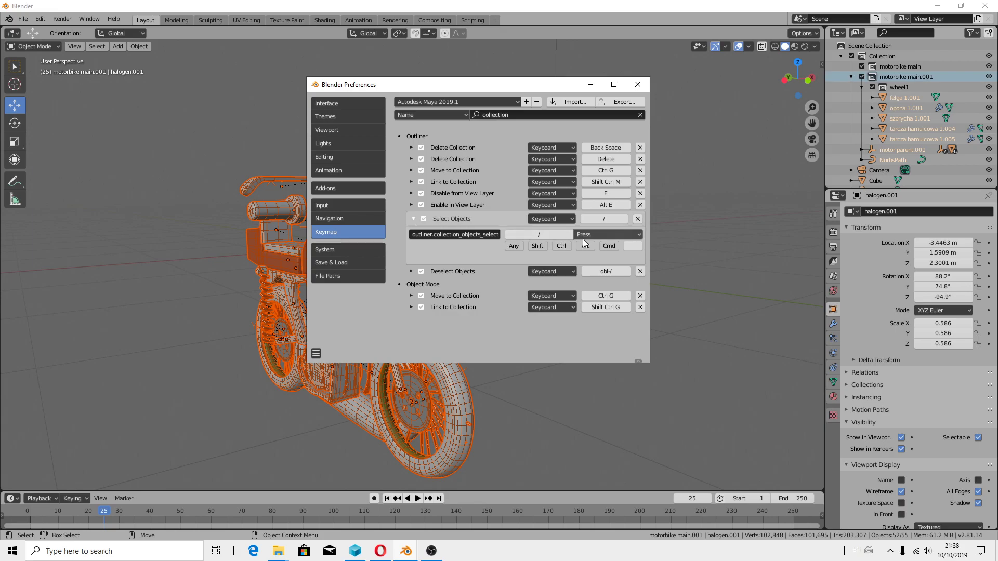
pyautogui.click(414, 219)
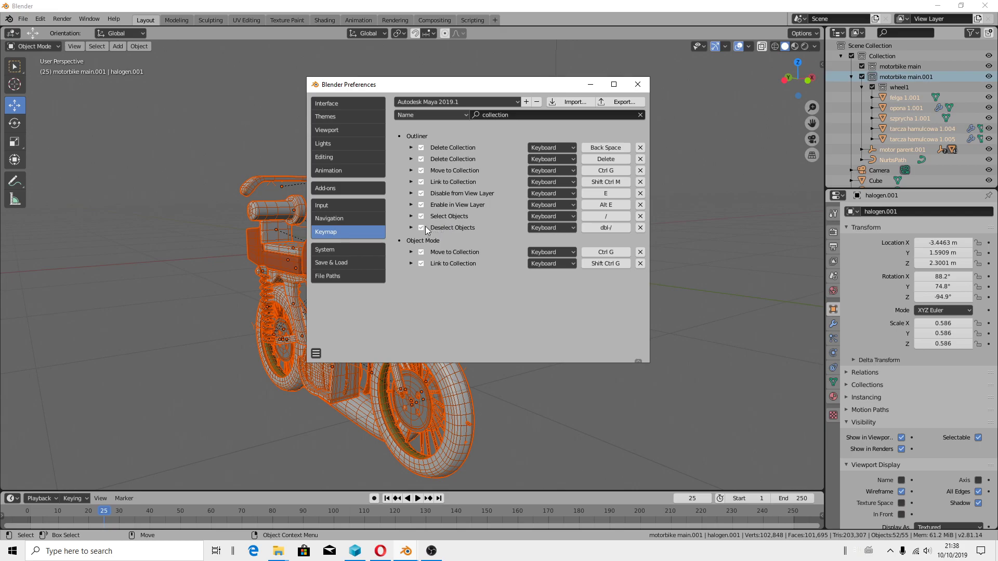
pyautogui.click(638, 85)
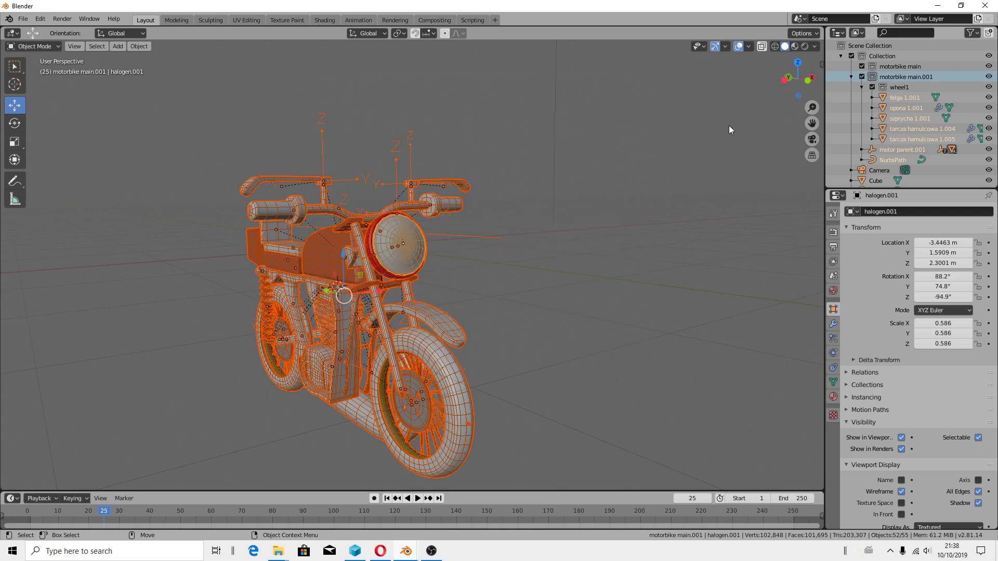
pyautogui.rightClick(900, 76)
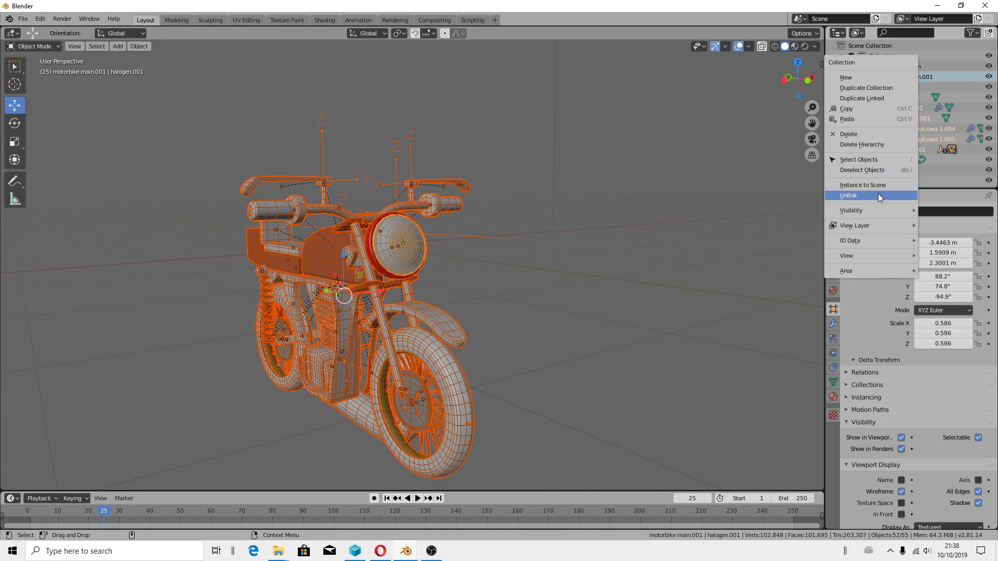
pyautogui.rightClick(862, 173)
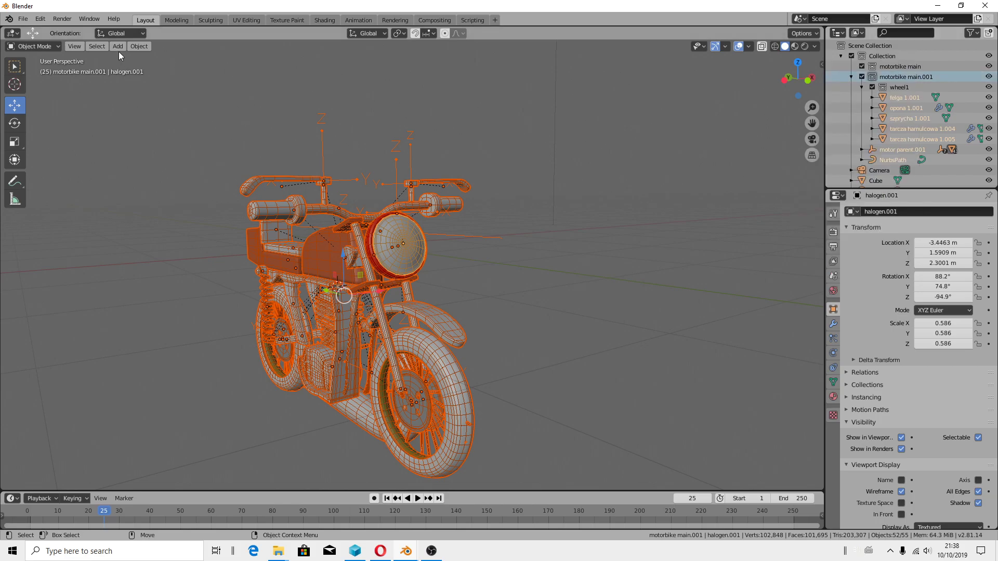
pyautogui.click(95, 47)
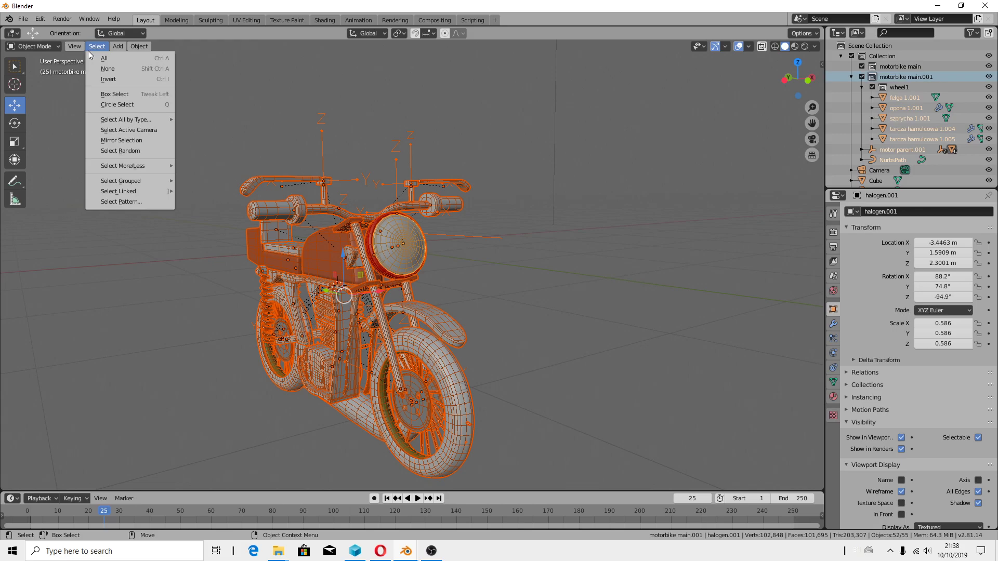
pyautogui.rightClick(155, 146)
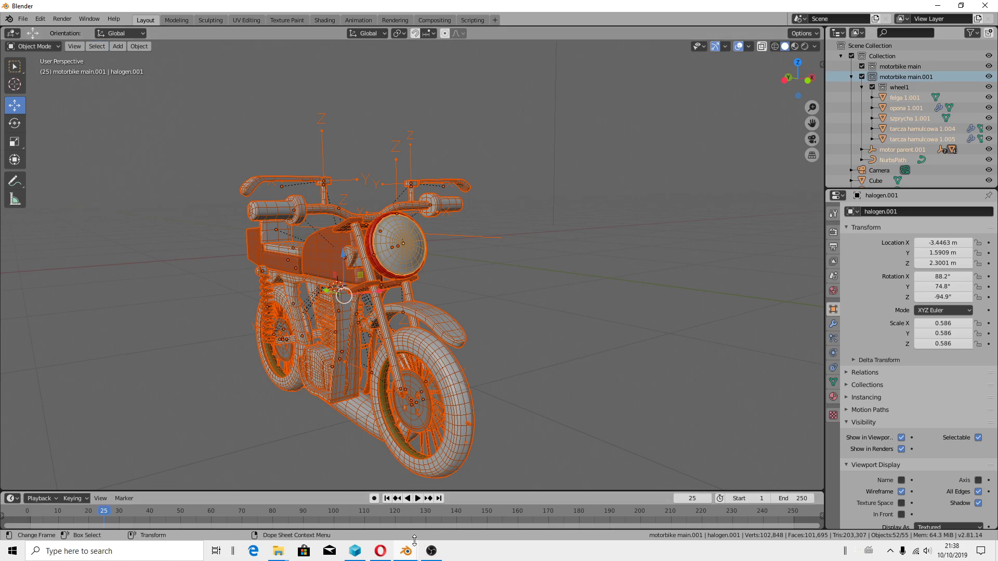
pyautogui.click(481, 496)
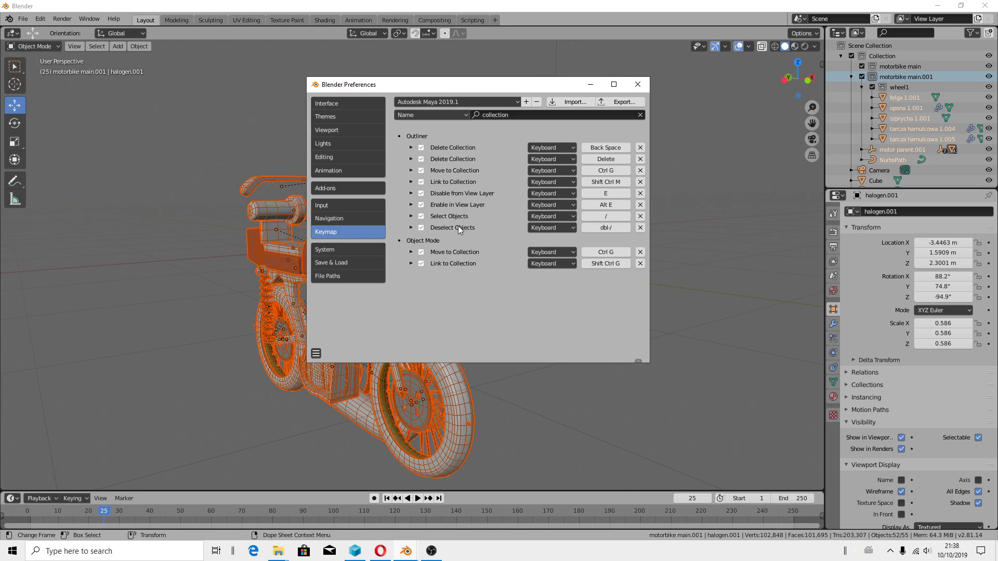
pyautogui.click(638, 85)
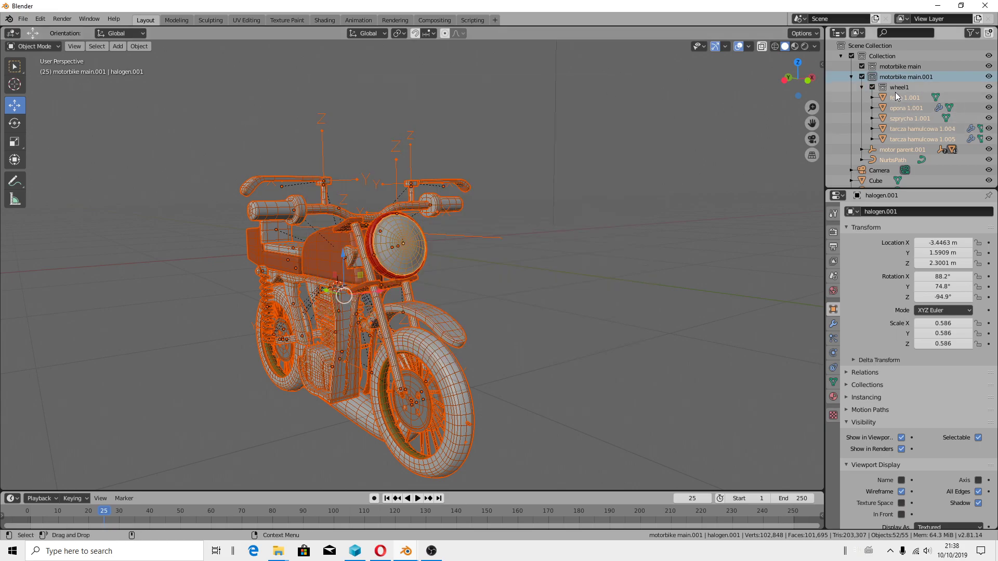
# Toggle the whole motorbike's selection with A and Alt+A, ending with everything selected.
pyautogui.hotkey('alt', 'a')
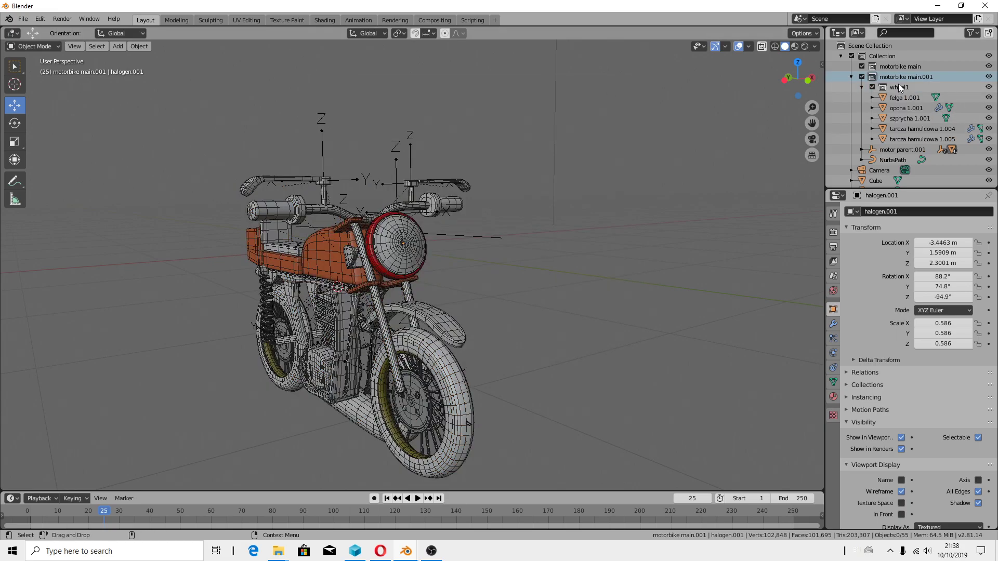
pyautogui.press('a')
pyautogui.hotkey('alt', 'a')
pyautogui.press('a')
pyautogui.hotkey('alt', 'a')
pyautogui.press('a')
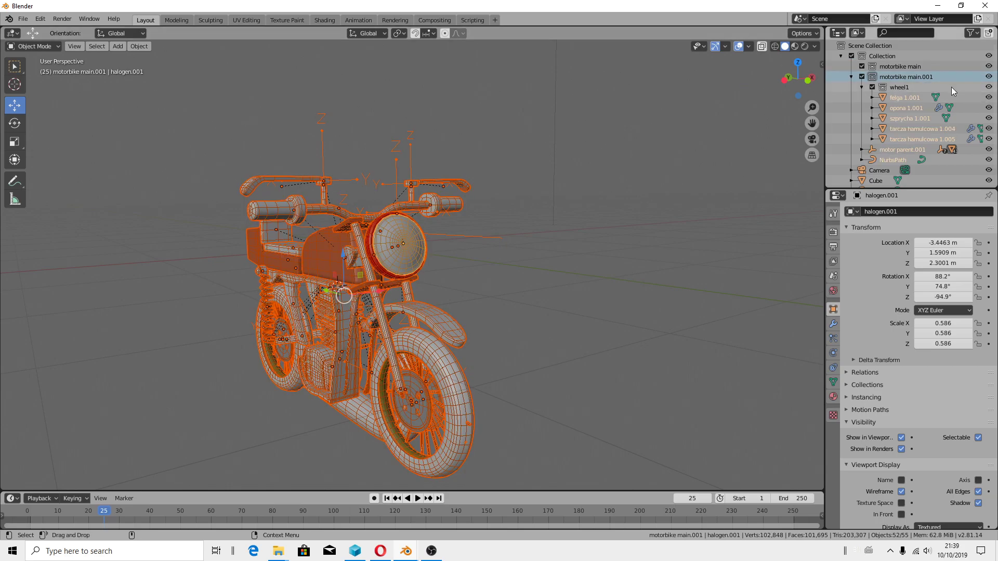
# Turn off Sync Selection, double-click motorbike main.001, then turn Sync Selection back on.
pyautogui.click(975, 33)
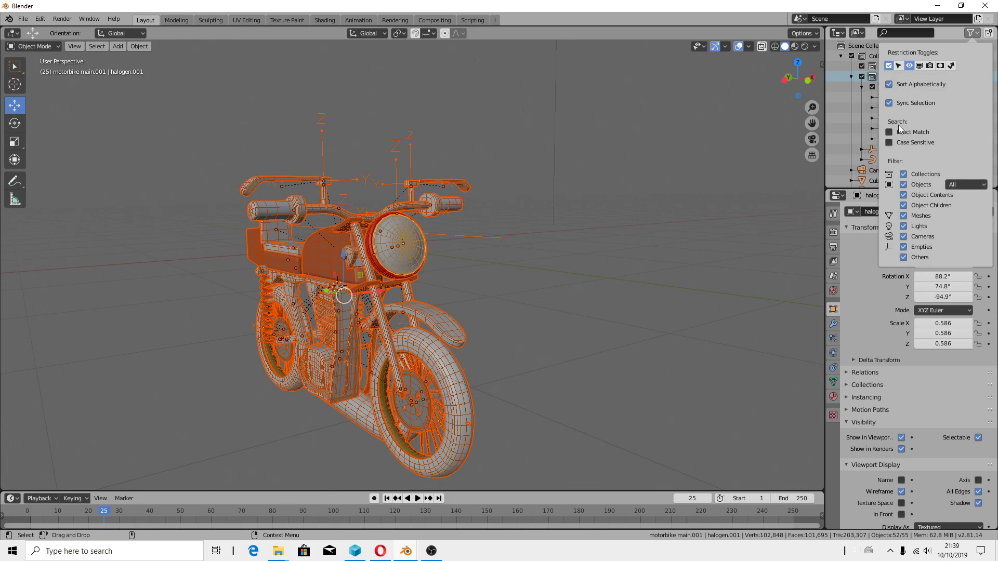
pyautogui.click(889, 104)
pyautogui.click(465, 252)
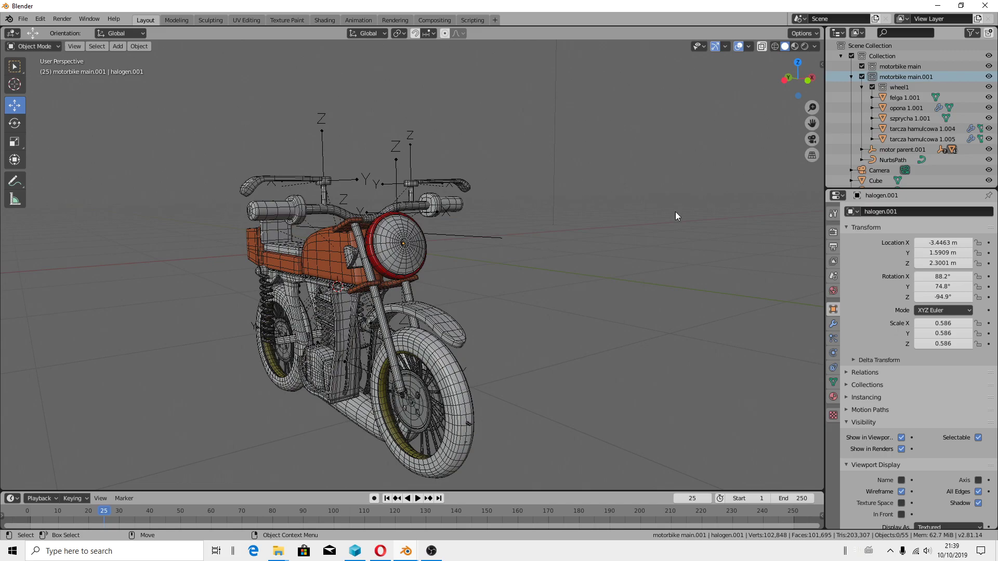
pyautogui.doubleClick(899, 76)
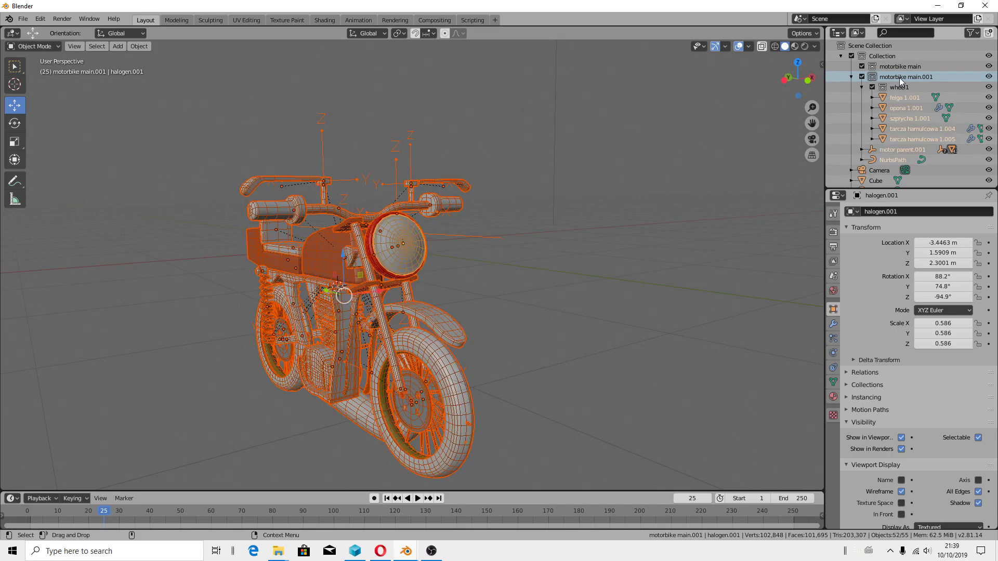
pyautogui.click(972, 33)
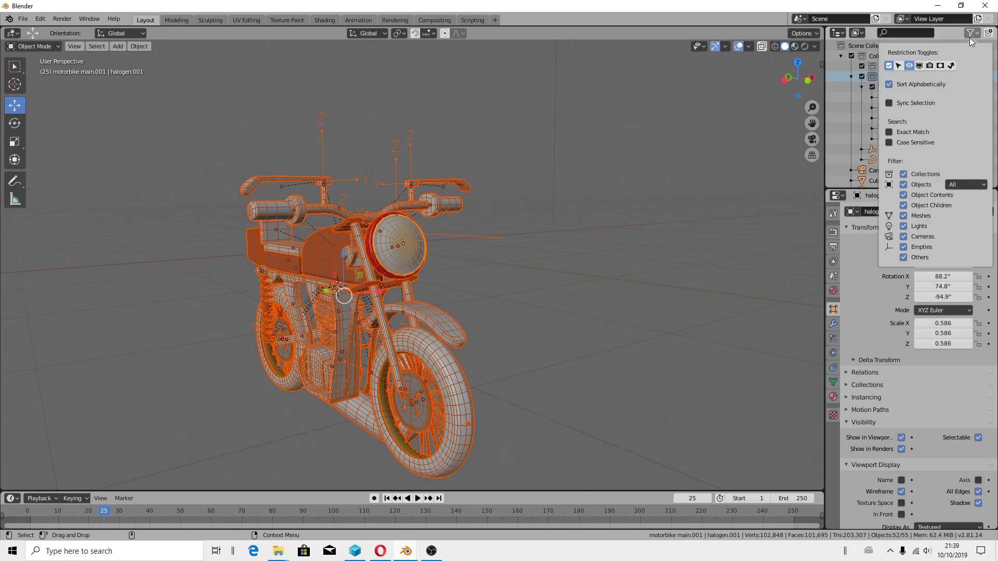
pyautogui.click(889, 104)
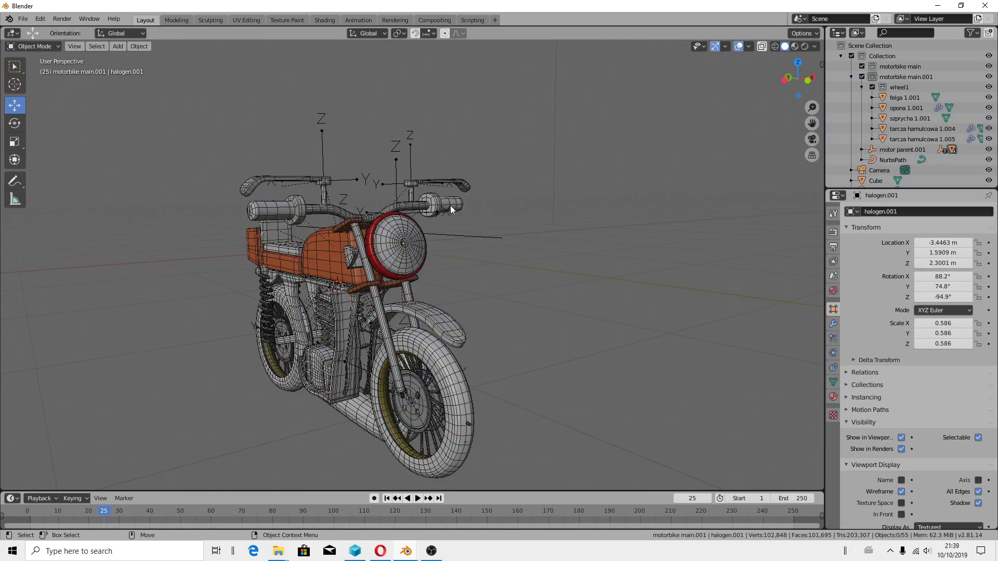
# Switch the Outliner to Scenes view and collapse the Camera and Cube entries.
pyautogui.click(624, 195)
pyautogui.click(858, 32)
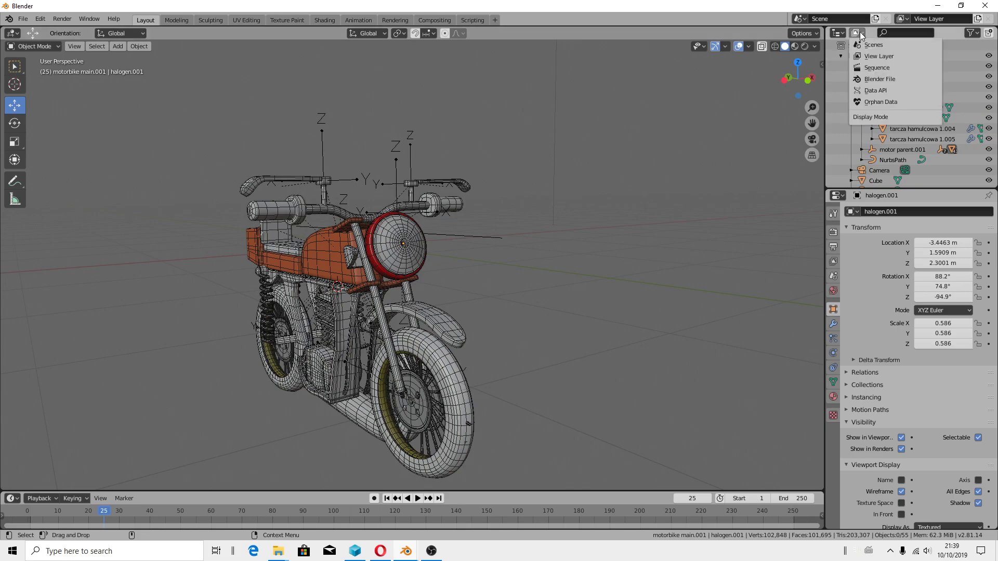
pyautogui.click(890, 44)
pyautogui.keyDown('shift'); pyautogui.click(841, 88); pyautogui.keyUp('shift')
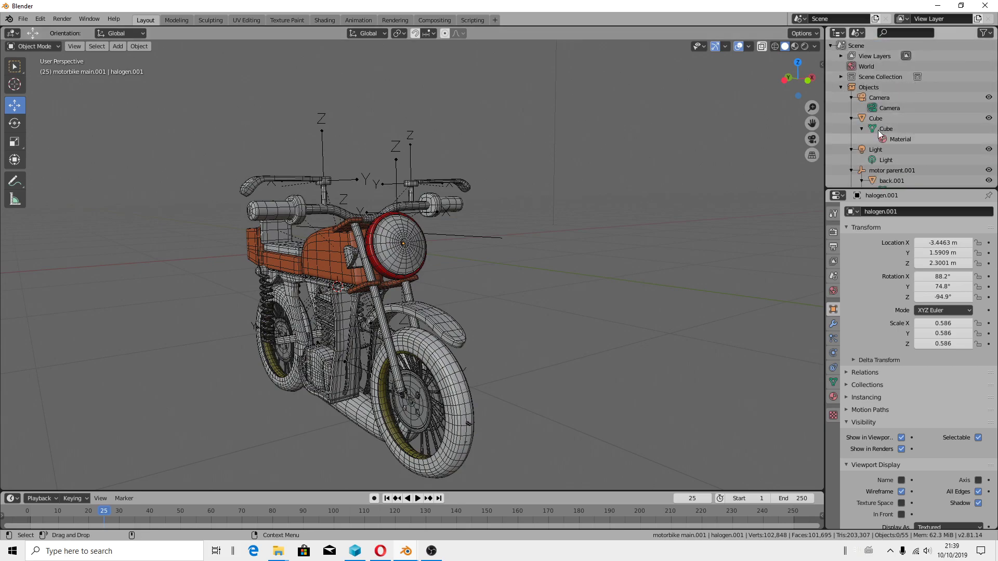
pyautogui.click(852, 97)
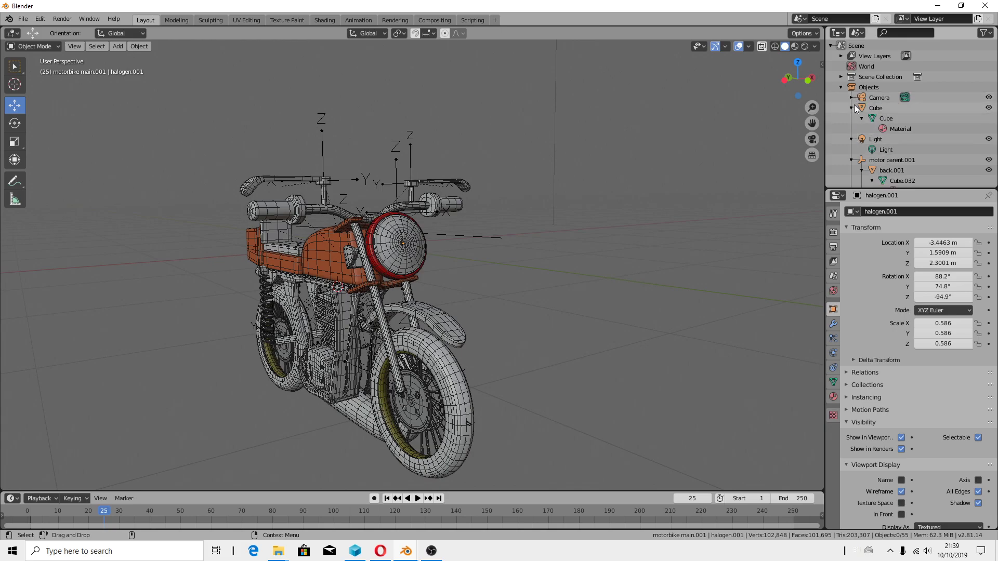
pyautogui.click(851, 108)
# Collapse motor parent.001, expand Scene Collection, and select the motorbike main.001 collection.
pyautogui.click(851, 118)
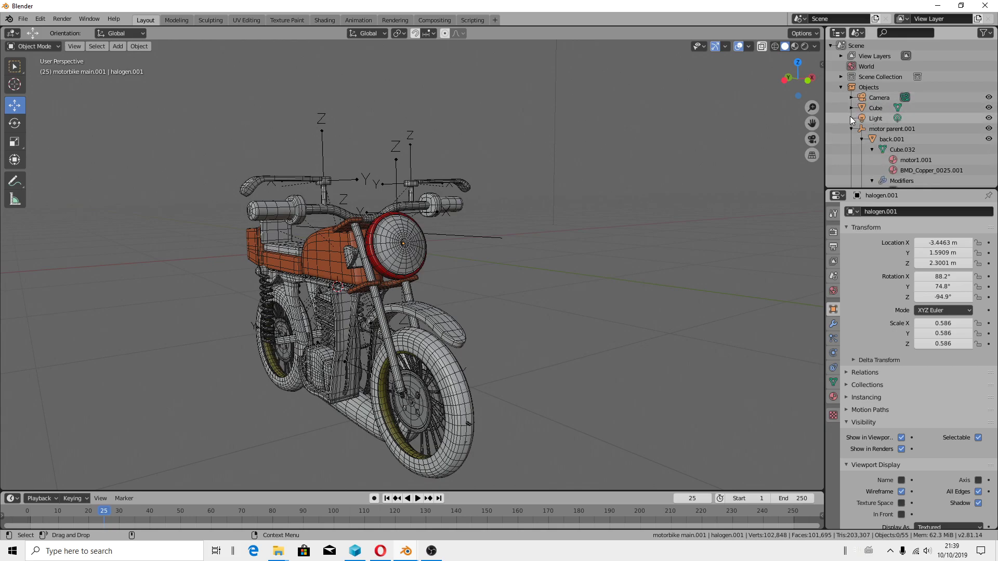
pyautogui.click(851, 129)
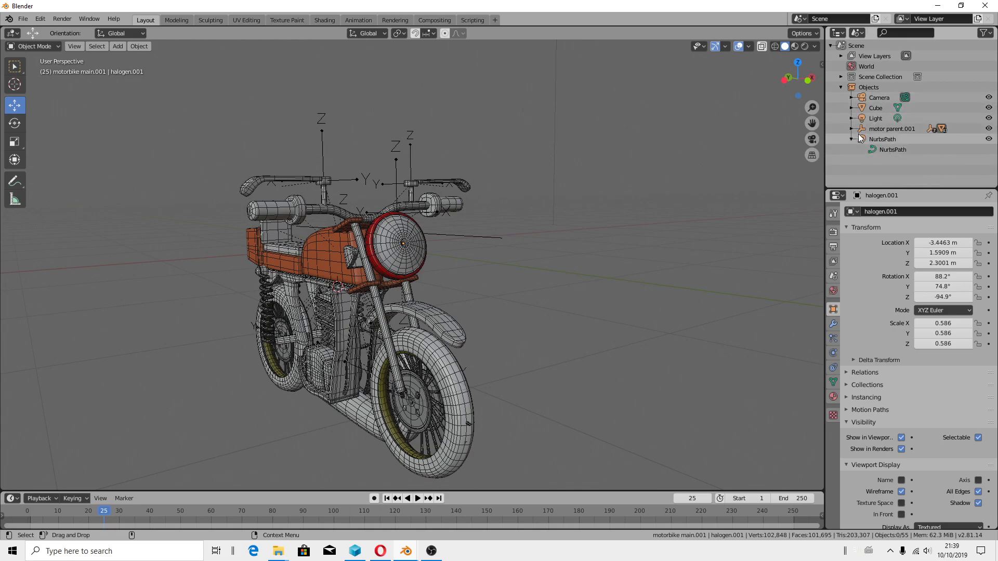
pyautogui.click(842, 77)
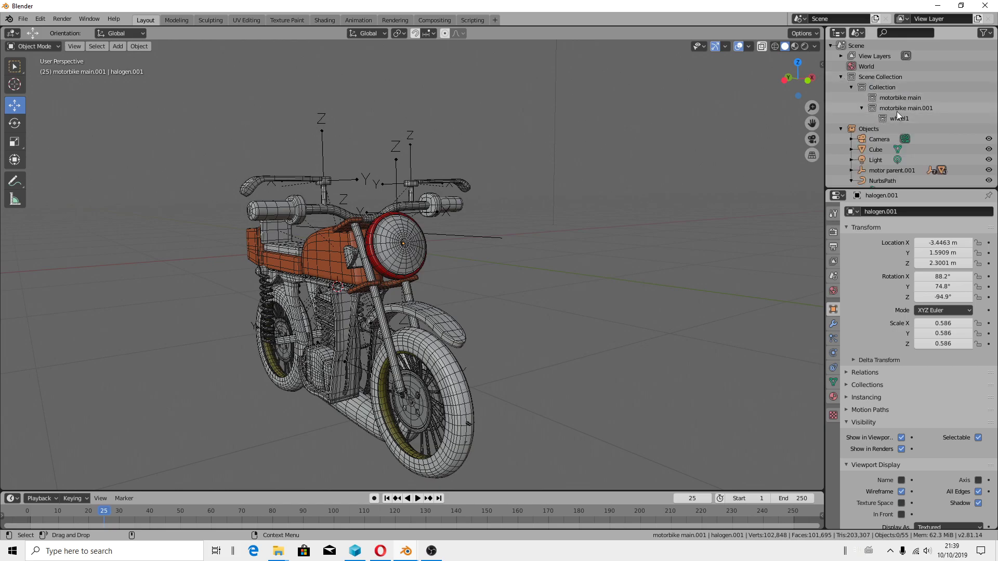
pyautogui.click(984, 33)
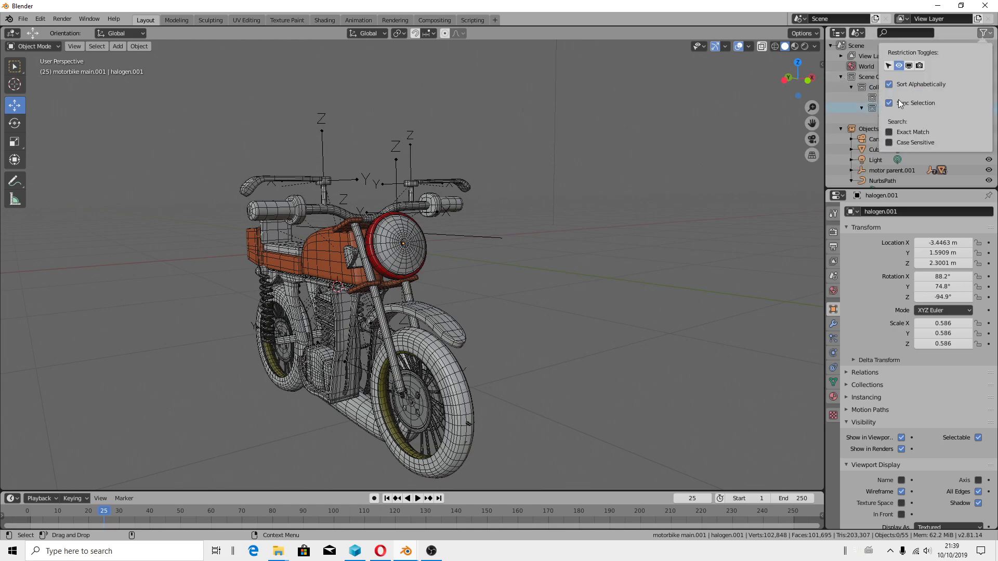
pyautogui.click(880, 107)
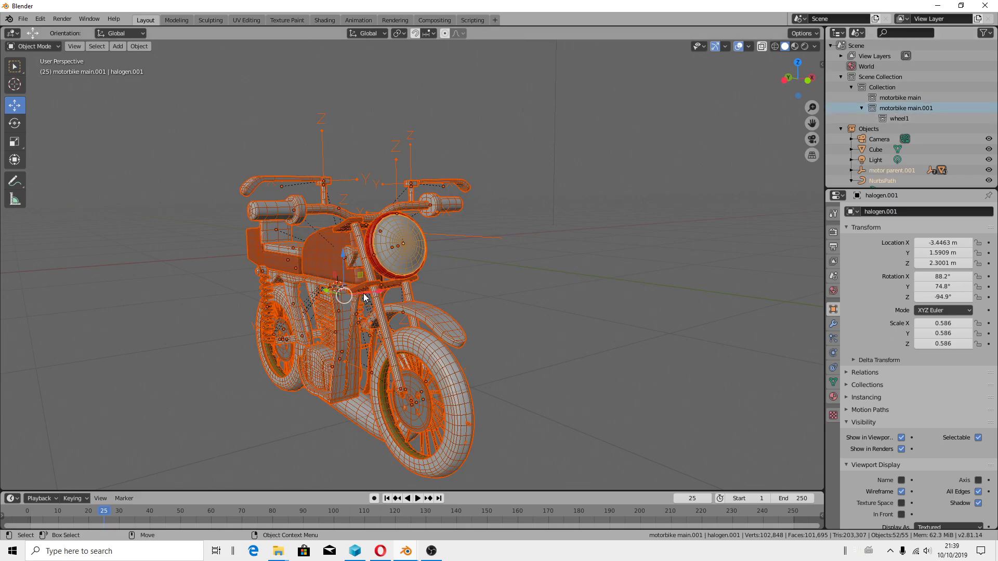
# Nudge the motorbike along X, select the front tyre plus spokes, and open the sidebar.
pyautogui.moveTo(365, 295); pyautogui.dragTo(395, 306)
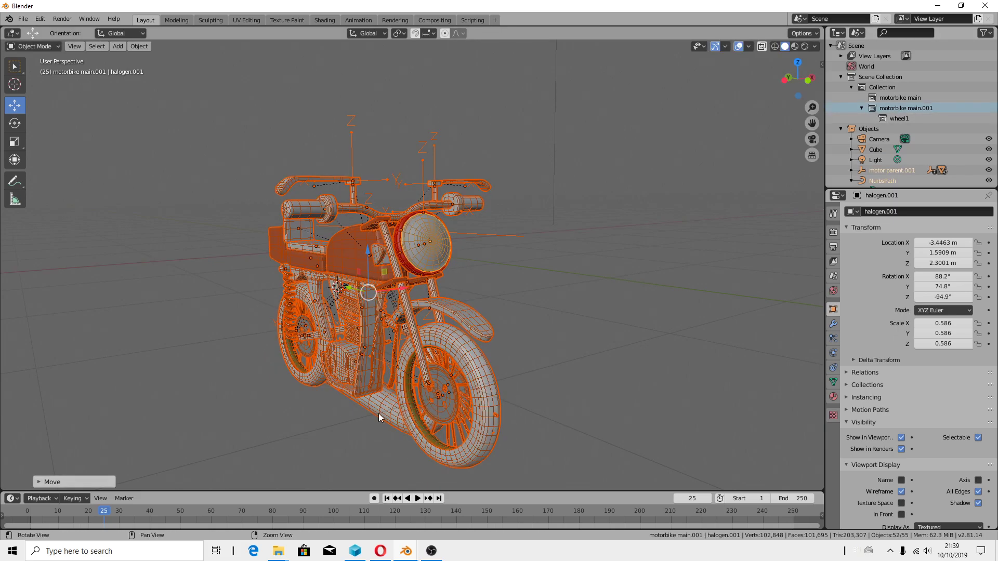
pyautogui.moveTo(439, 421)
pyautogui.mouseDown(button='middle')
pyautogui.moveTo(486, 332)
pyautogui.moveTo(473, 337)
pyautogui.moveTo(509, 336)
pyautogui.moveTo(548, 366)
pyautogui.moveTo(512, 339)
pyautogui.mouseUp(button='middle')
pyautogui.click(505, 323)
pyautogui.click(512, 338)
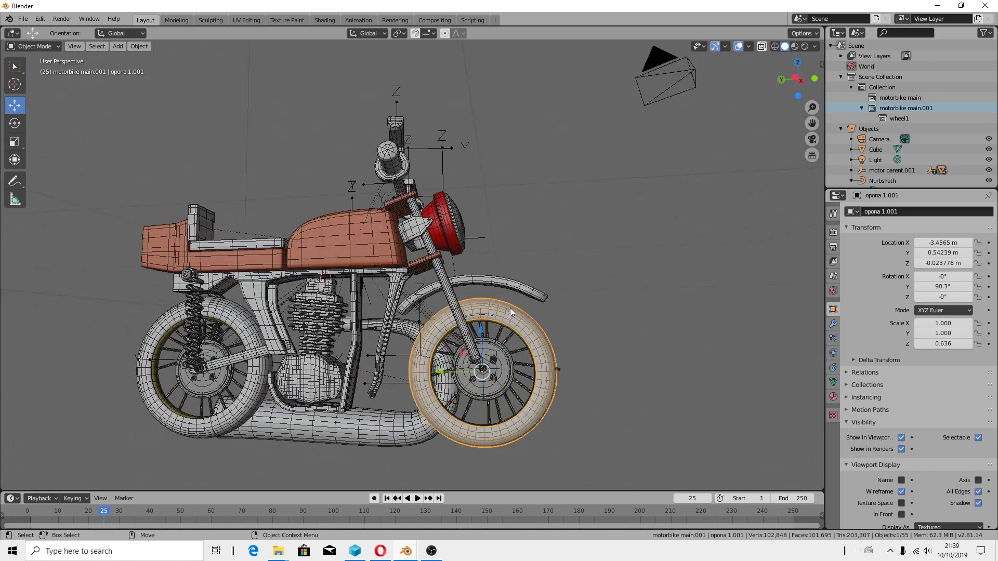
pyautogui.keyDown('shift'); pyautogui.click(520, 356); pyautogui.keyUp('shift')
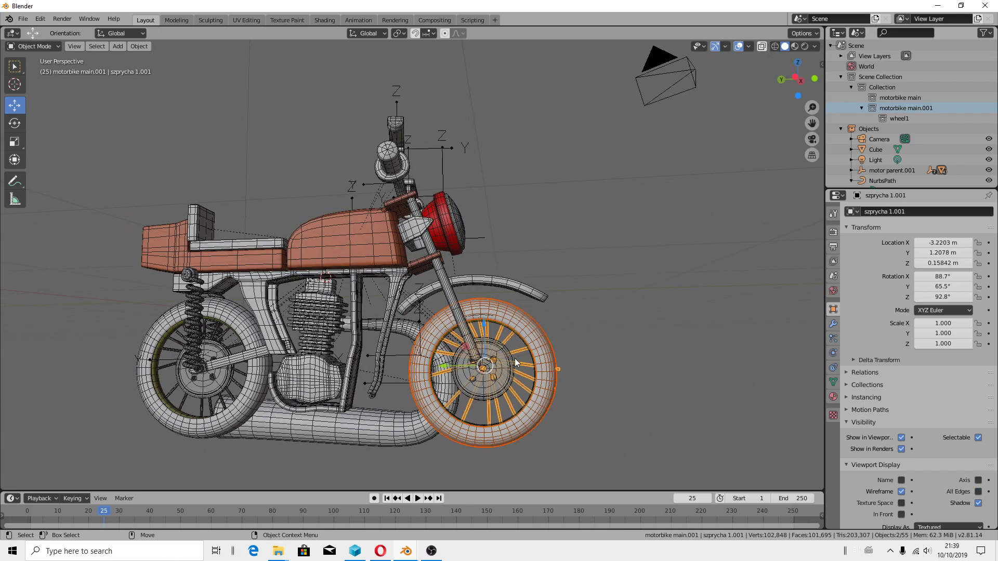
pyautogui.click(822, 65)
# Enable Lock to 3D Cursor in the sidebar's View tab.
pyautogui.click(819, 88)
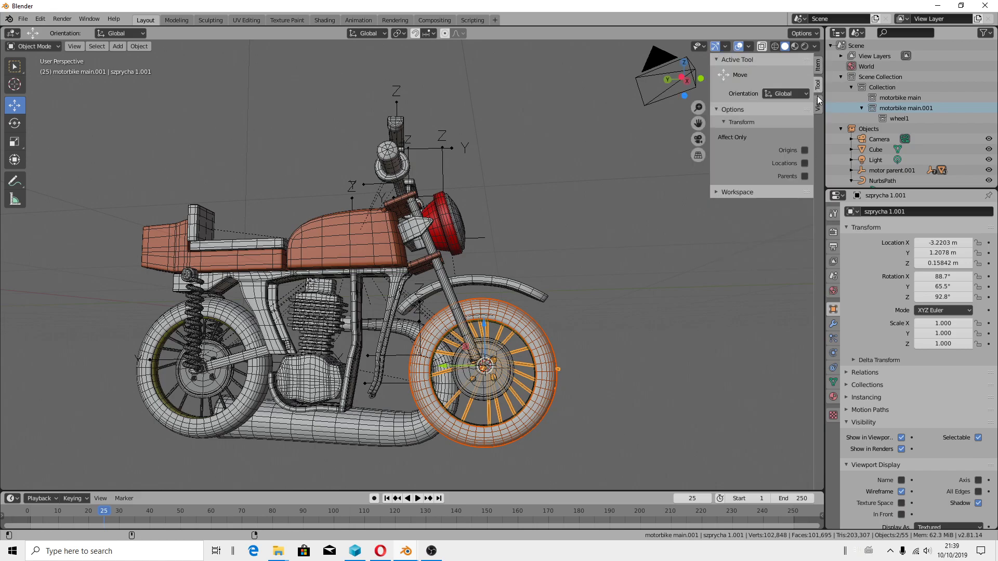
pyautogui.click(819, 105)
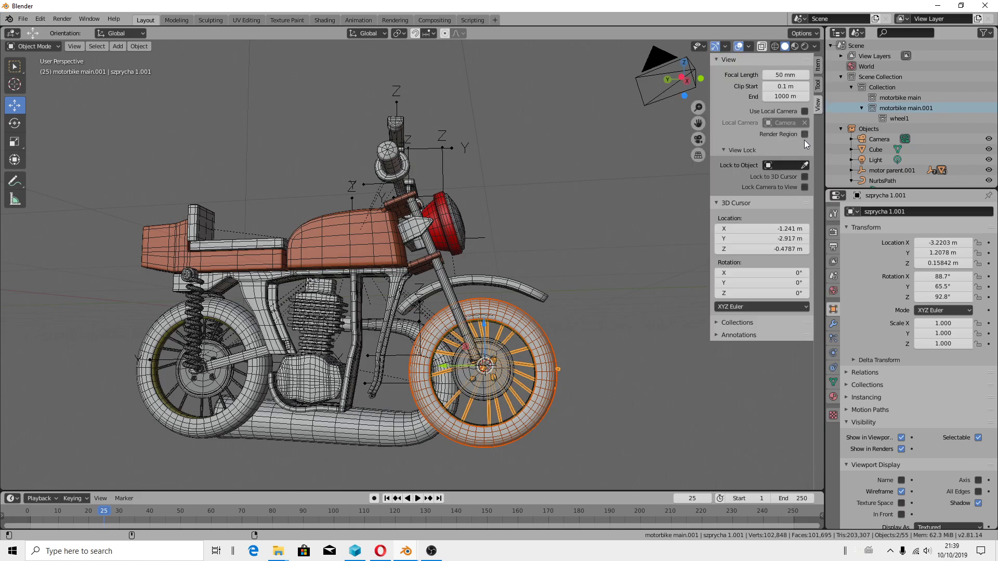
pyautogui.click(804, 178)
# Zoom in, dismiss the wheel's context menu, and orbit to a front-left view of the motorbike.
pyautogui.scroll(-5, 465, 298)
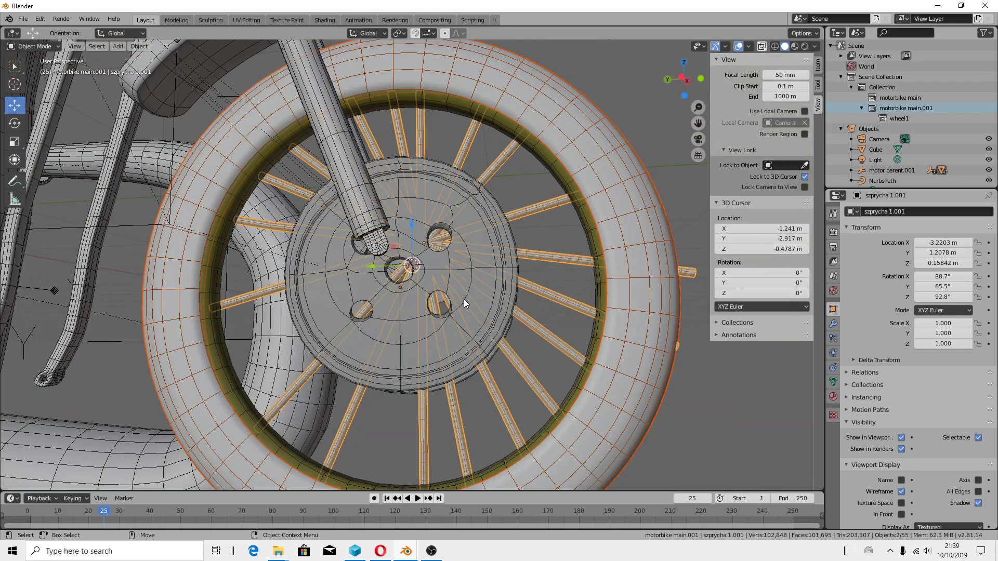
pyautogui.scroll(-3, 463, 297)
pyautogui.rightClick(455, 299)
pyautogui.press('Escape')
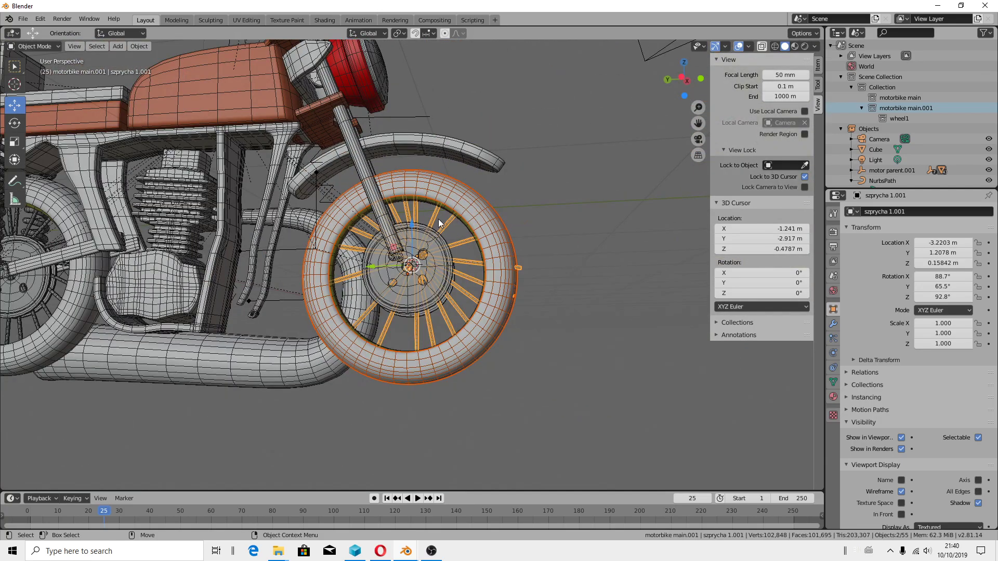
pyautogui.scroll(-5, 476, 298)
pyautogui.moveTo(475, 298)
pyautogui.mouseDown(button='middle')
pyautogui.moveTo(243, 274)
pyautogui.moveTo(120, 276)
pyautogui.moveTo(234, 295)
pyautogui.moveTo(234, 195)
pyautogui.moveTo(240, 213)
pyautogui.moveTo(417, 241)
pyautogui.moveTo(326, 271)
pyautogui.moveTo(496, 182)
pyautogui.moveTo(578, 197)
pyautogui.moveTo(495, 195)
pyautogui.moveTo(511, 238)
pyautogui.mouseUp(button='middle')
pyautogui.click(9, 19)
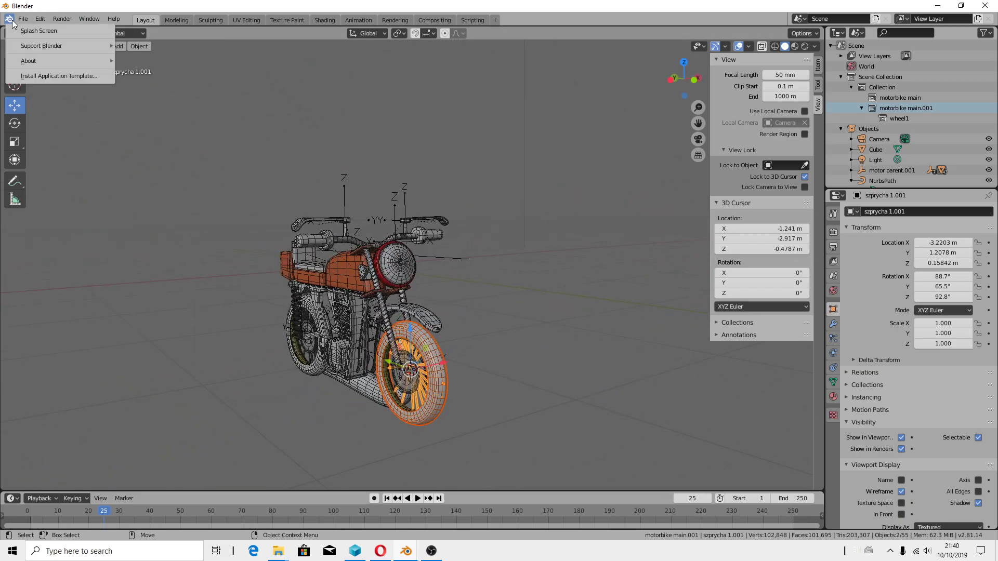
pyautogui.click(14, 31)
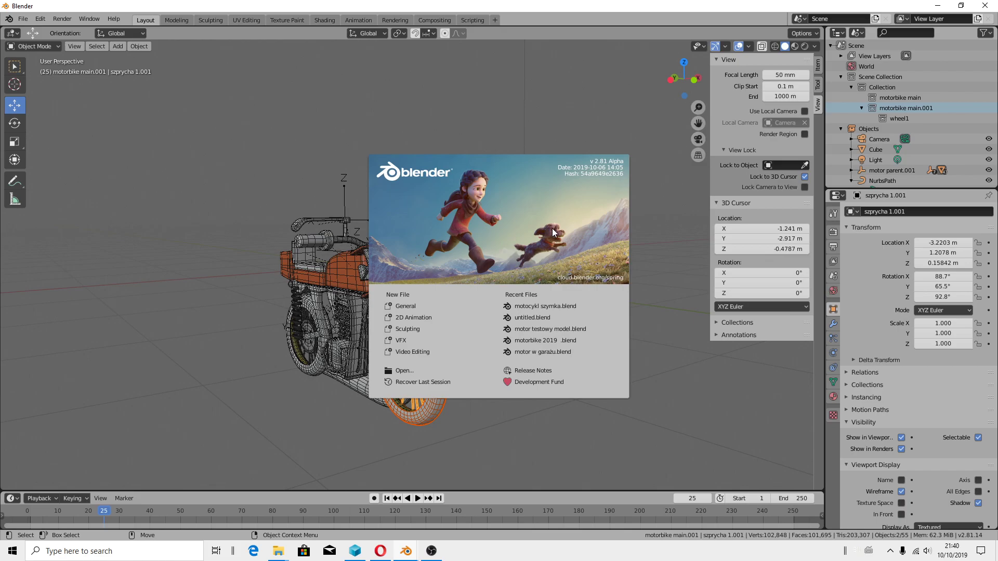
pyautogui.click(291, 347)
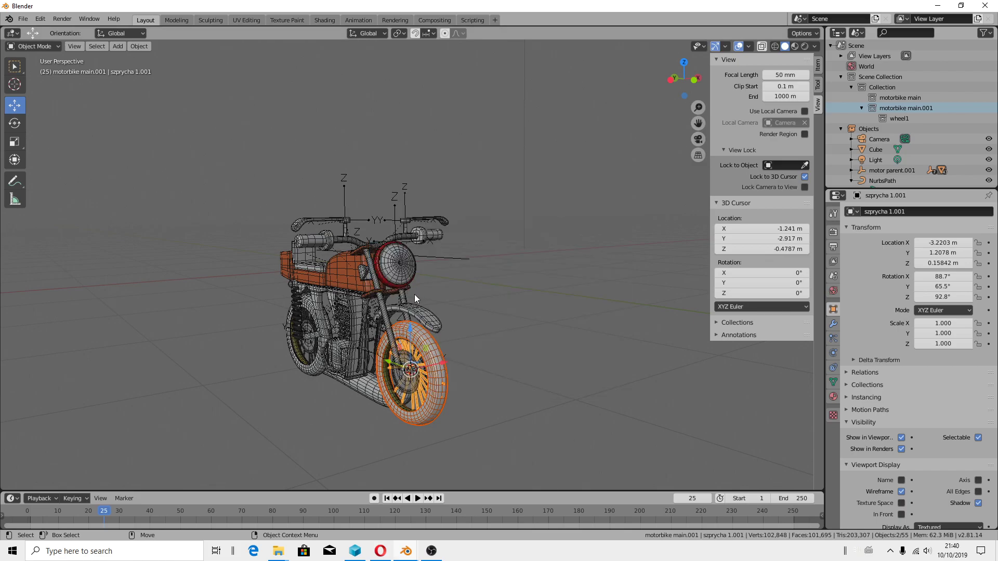
pyautogui.scroll(3, 308, 306)
pyautogui.scroll(-2, 354, 309)
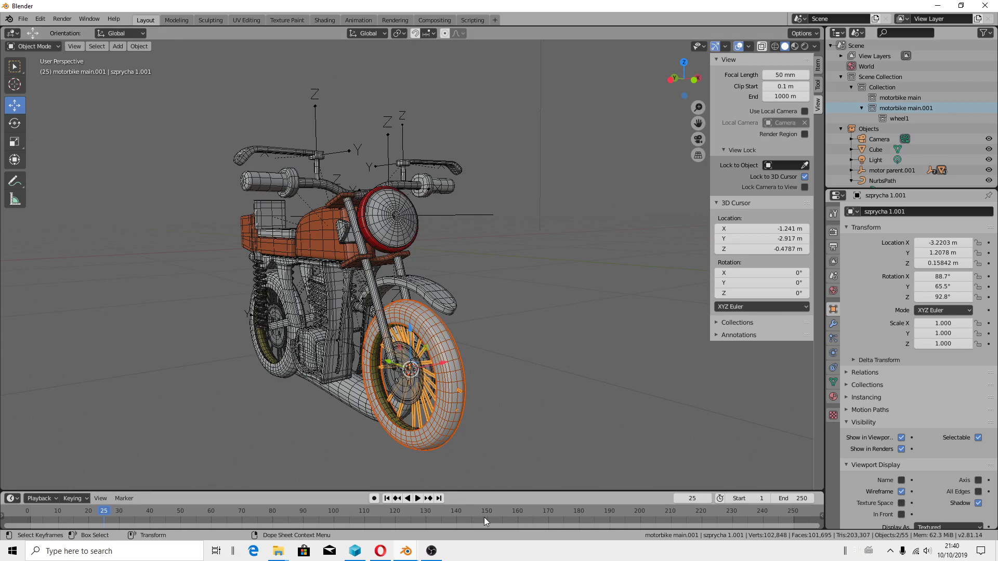
# Show Material Properties for the headlamp and fender, toggling the fender's Use Nodes.
pyautogui.click(833, 397)
pyautogui.click(371, 251)
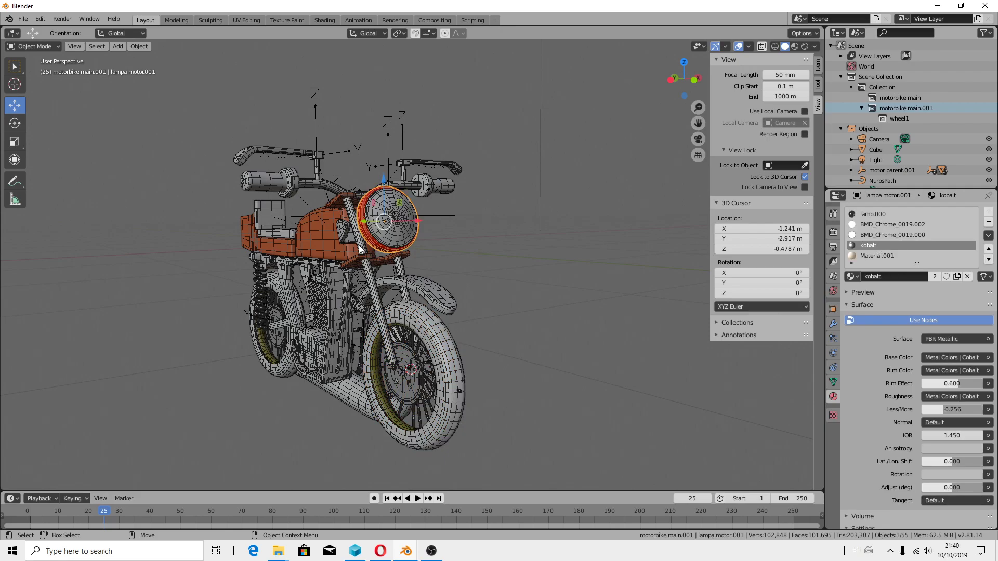
pyautogui.click(421, 285)
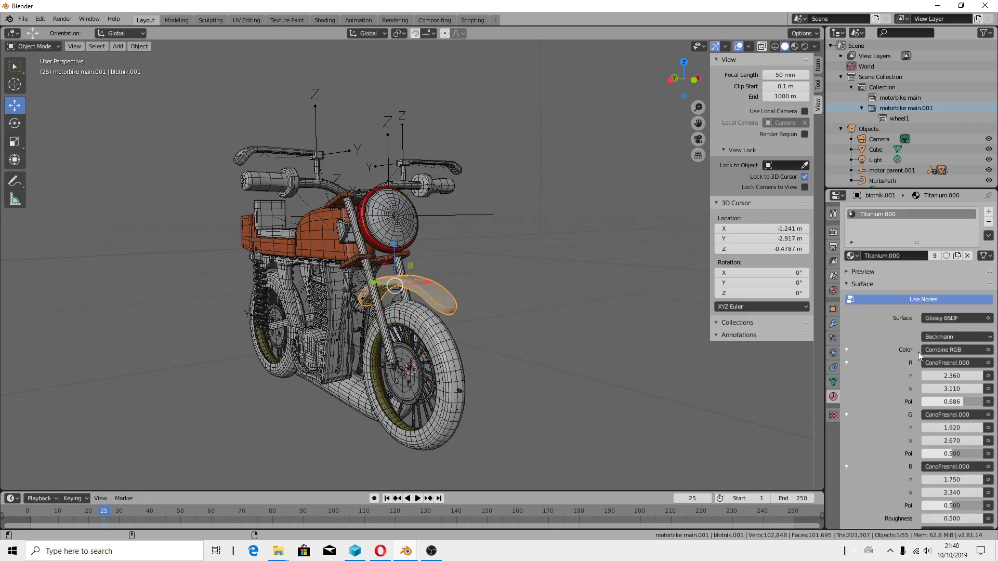
pyautogui.click(930, 302)
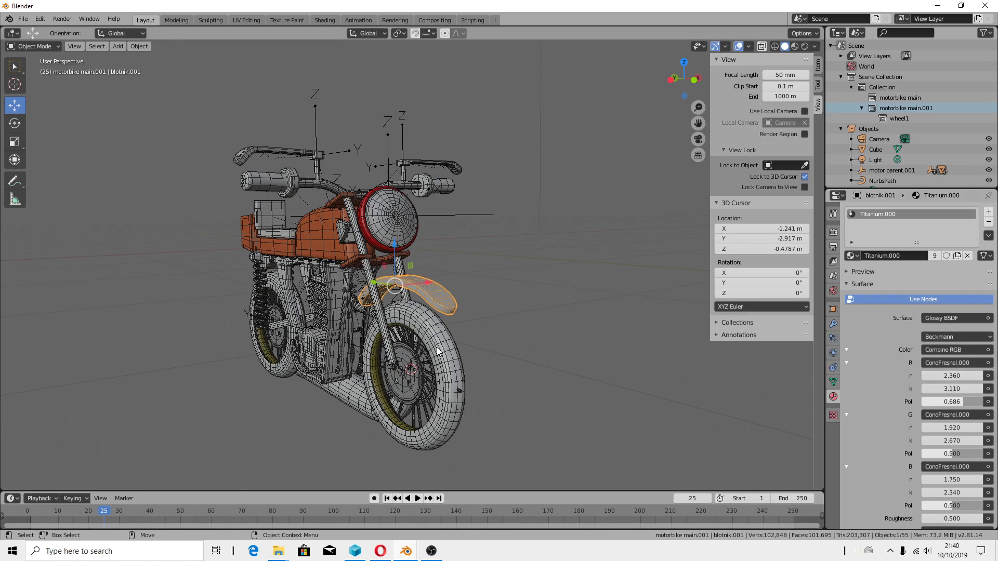
# Select the front tyre to view its Rubber.001 material and switch shading to Material Preview.
pyautogui.click(450, 366)
pyautogui.scroll(4, 449, 365)
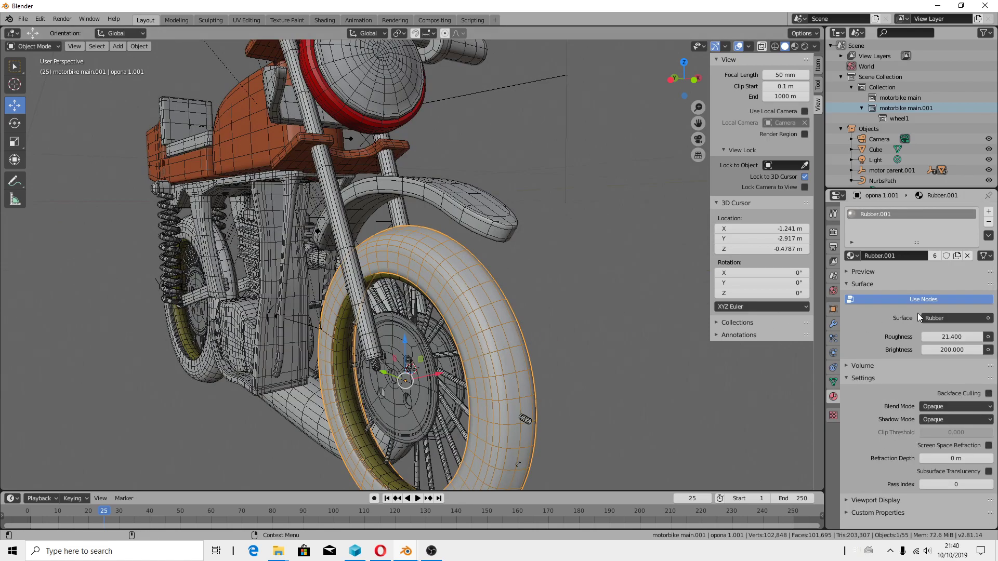
pyautogui.scroll(-2, 454, 318)
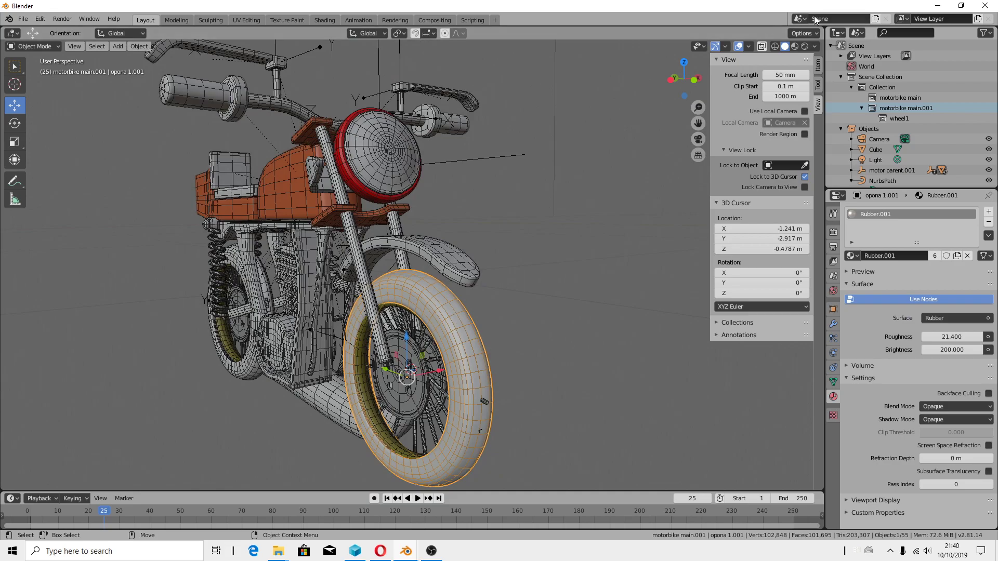
pyautogui.click(794, 48)
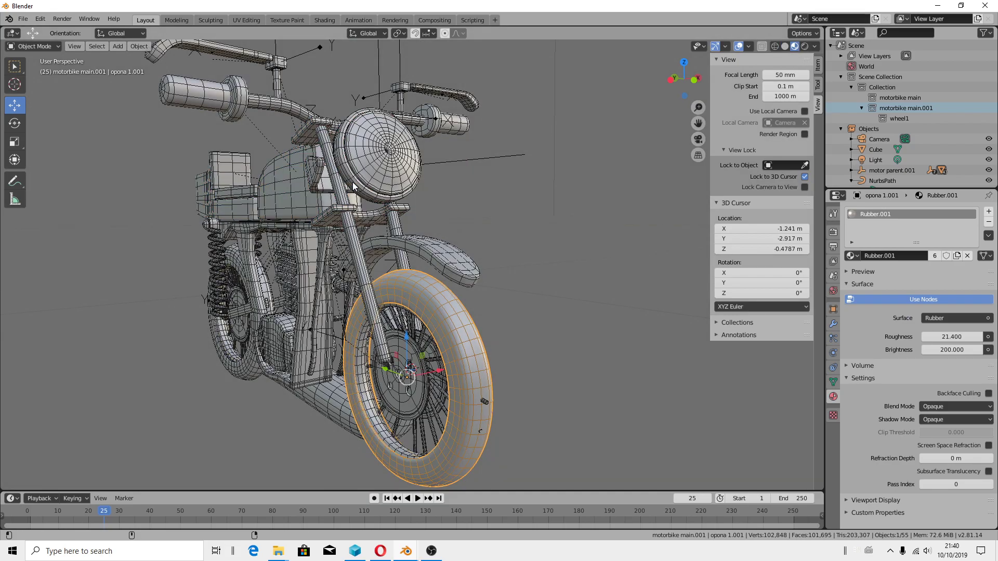
# Orbit the motorbike and select the exhaust pipe 'rura wydechowa' to view its BMD_PBRMetallic material.
pyautogui.scroll(-2, 460, 217)
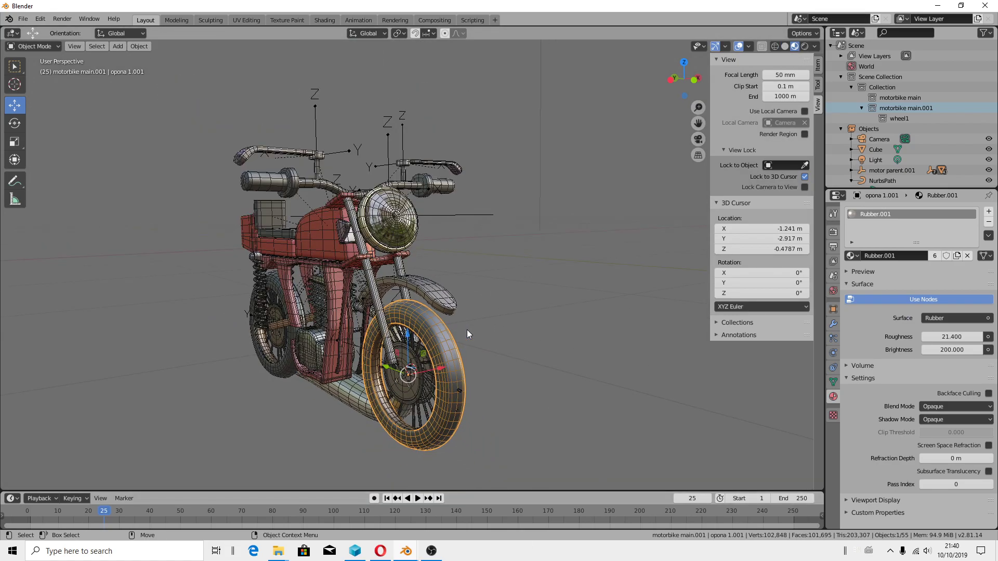
pyautogui.moveTo(557, 268); pyautogui.dragTo(429, 305, button='middle')
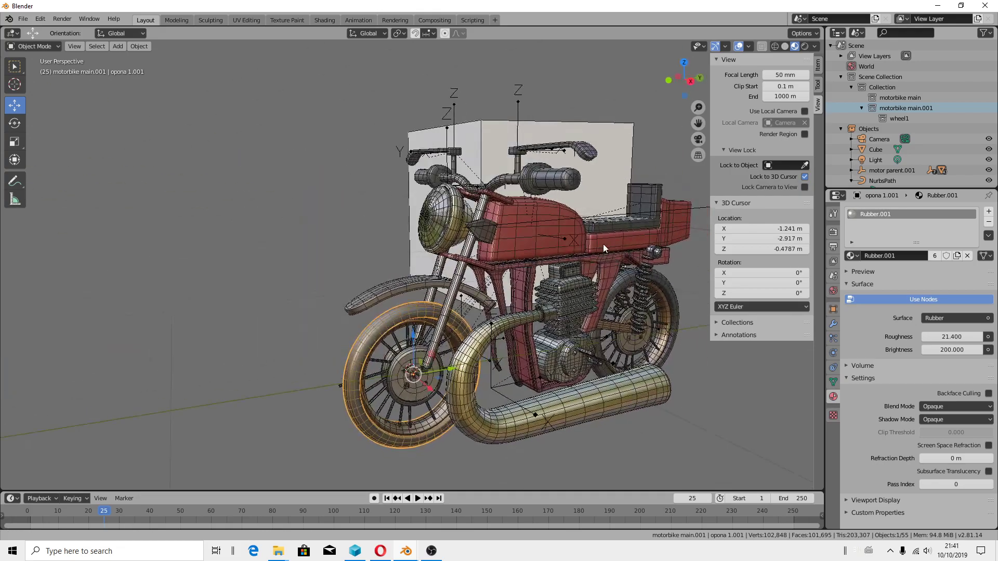
pyautogui.click(451, 444)
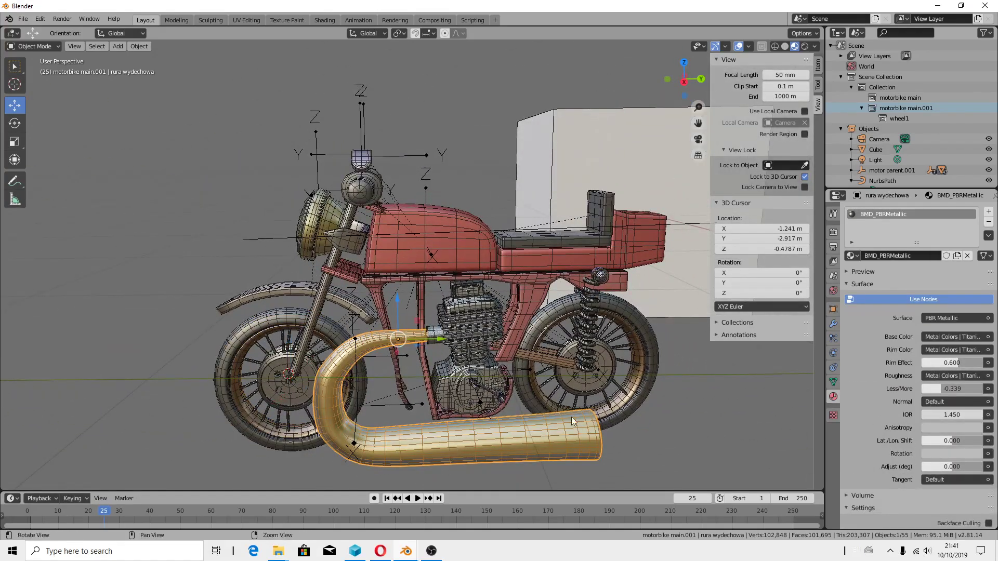
pyautogui.moveTo(572, 417)
pyautogui.mouseDown(button='middle')
pyautogui.moveTo(622, 343)
pyautogui.moveTo(667, 386)
pyautogui.moveTo(682, 360)
pyautogui.moveTo(513, 244)
pyautogui.moveTo(485, 257)
pyautogui.moveTo(606, 276)
pyautogui.moveTo(587, 300)
pyautogui.moveTo(566, 235)
pyautogui.mouseUp(button='middle')
pyautogui.scroll(2, 487, 261)
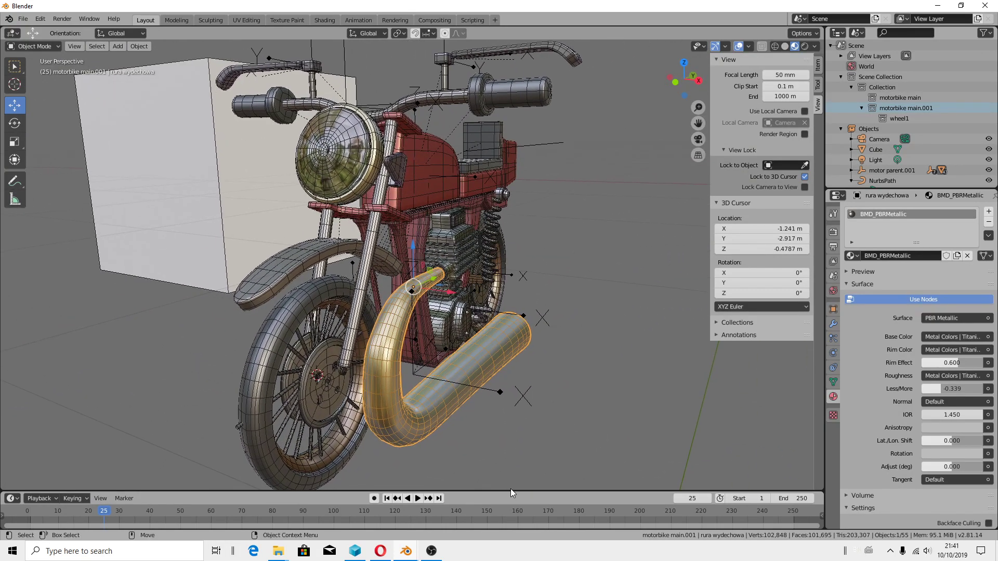